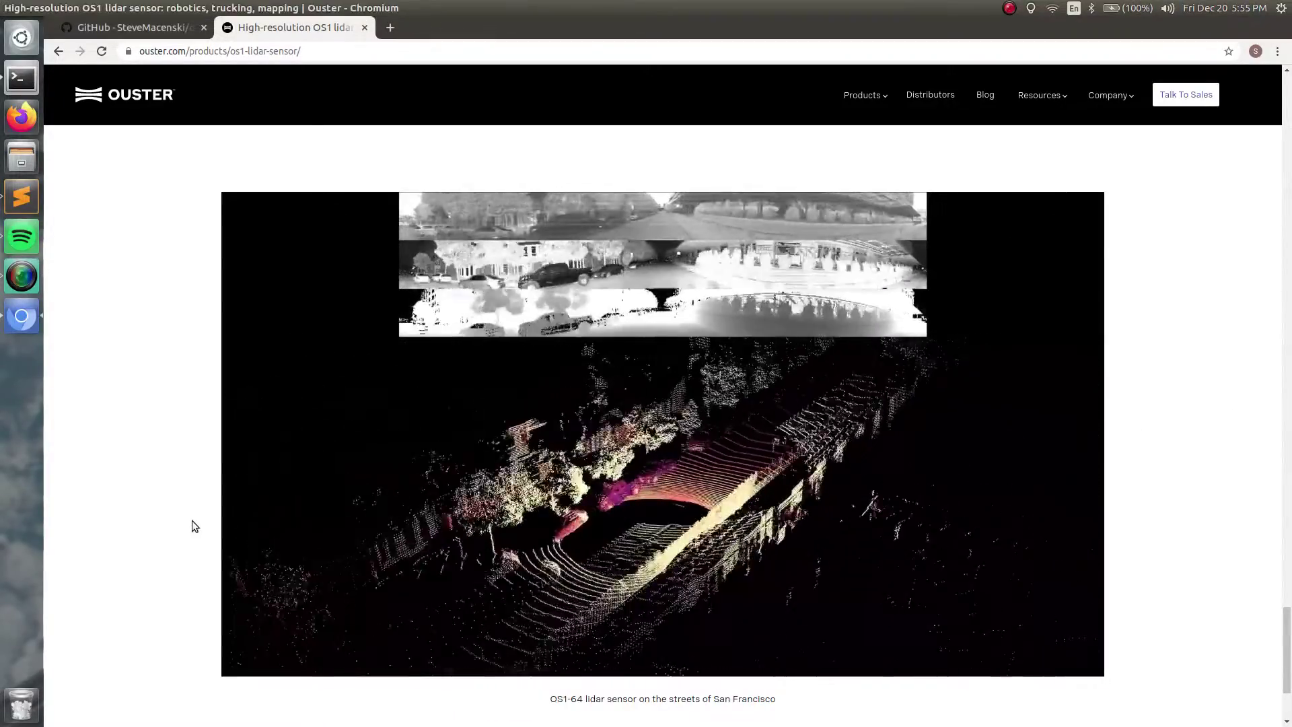
Scroll back up through the OS1-16 to OS1-128 pricing and specification table
scroll(156, 499, "up", 5)
scroll(159, 499, "up", 4)
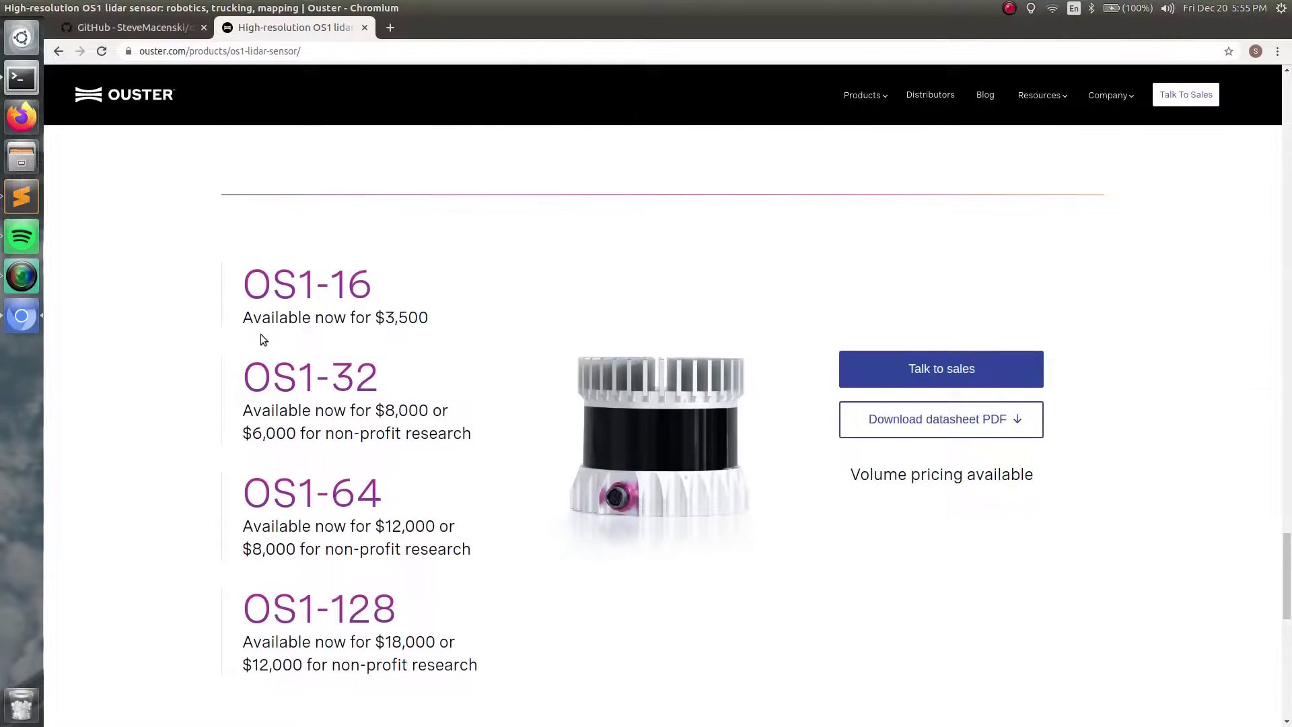
left_click_drag(262, 327, 437, 313)
left_click(439, 314)
scroll(472, 313, "up", 4)
scroll(473, 314, "up", 20)
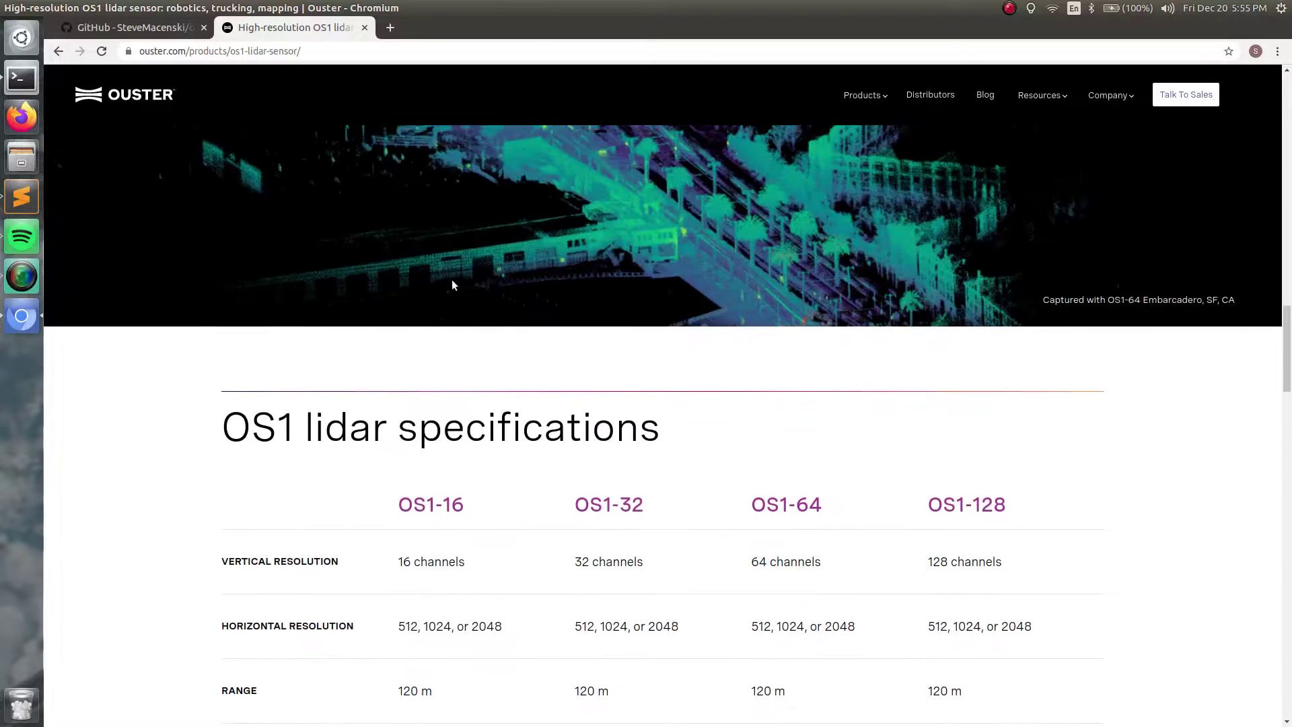
Close the Ouster product page, skim the ouster_ros1 README's one-time network setup, and bring up the terminal
left_click(364, 27)
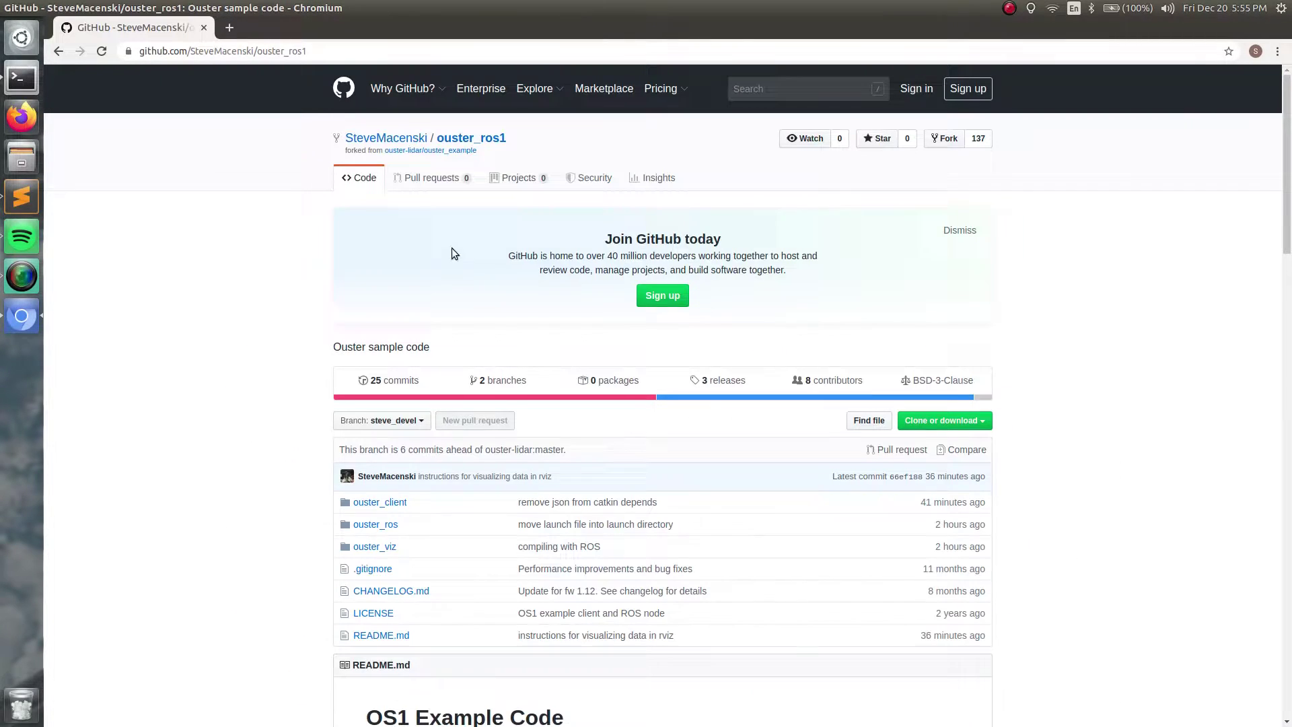
scroll(197, 515, "down", 7)
scroll(224, 316, "up", 7)
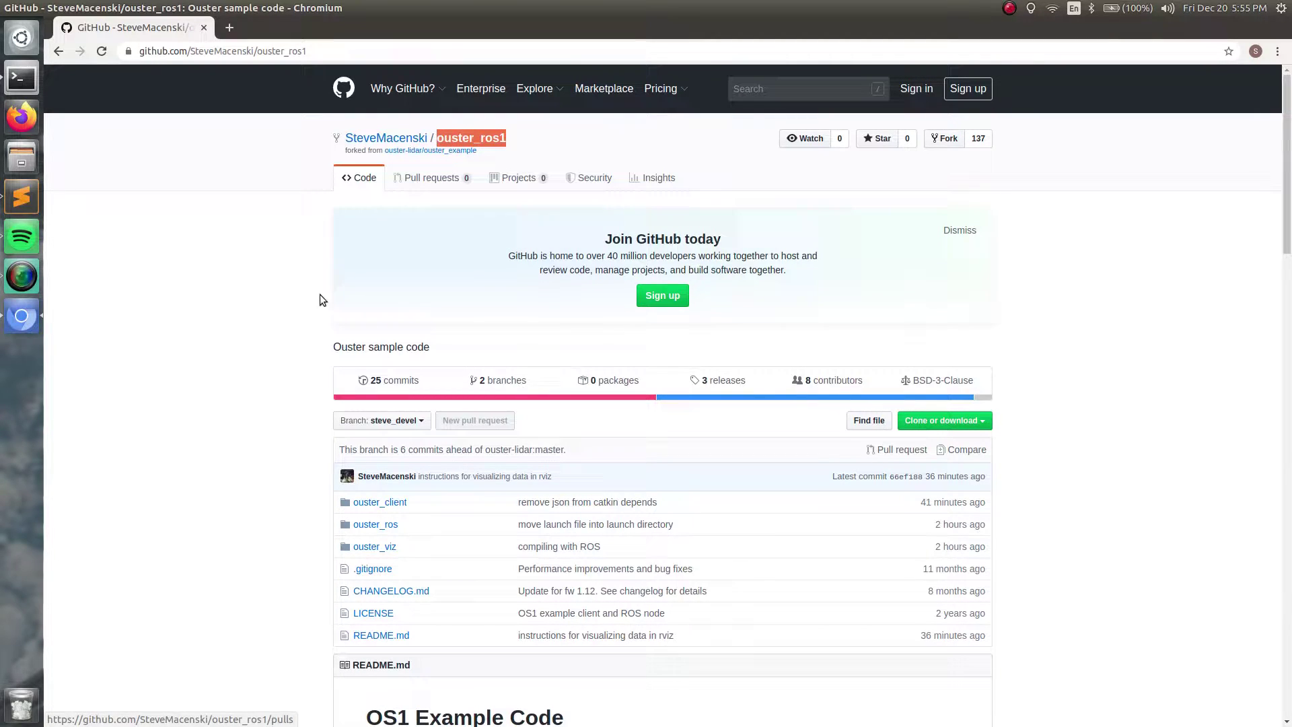
scroll(213, 444, "down", 8)
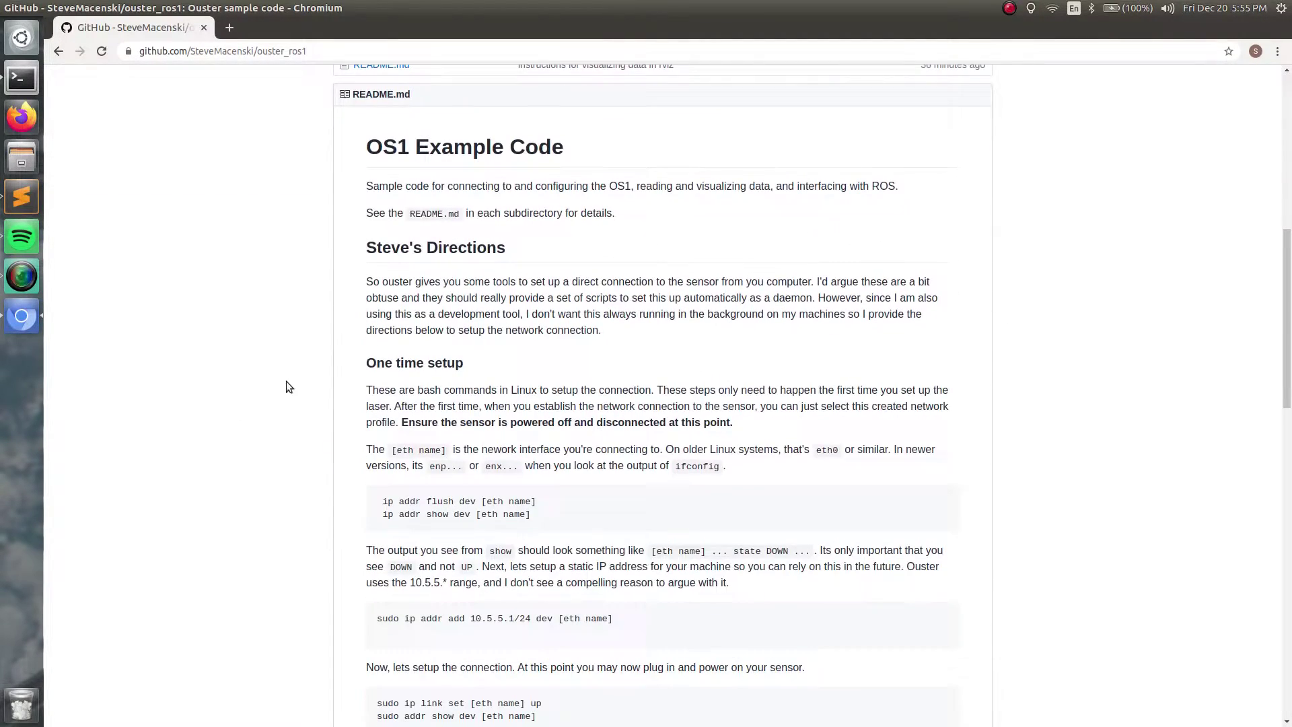
scroll(435, 190, "down", 3)
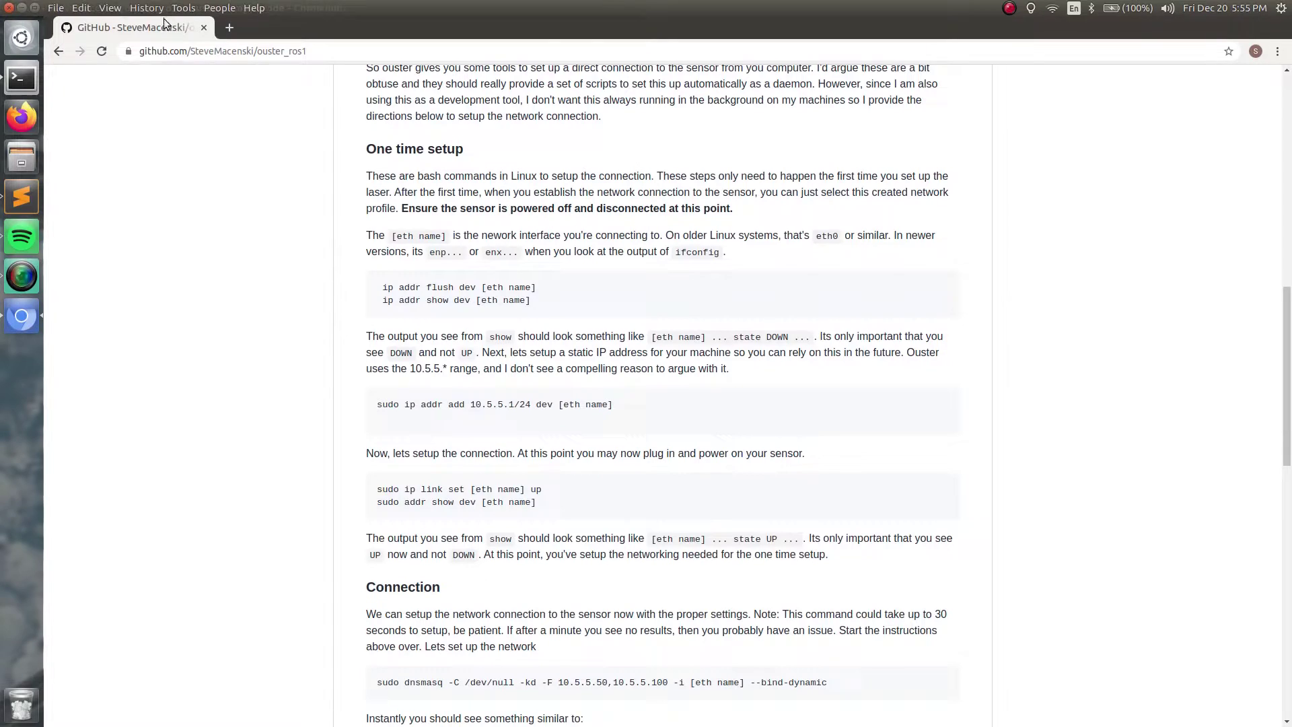
left_click(19, 76)
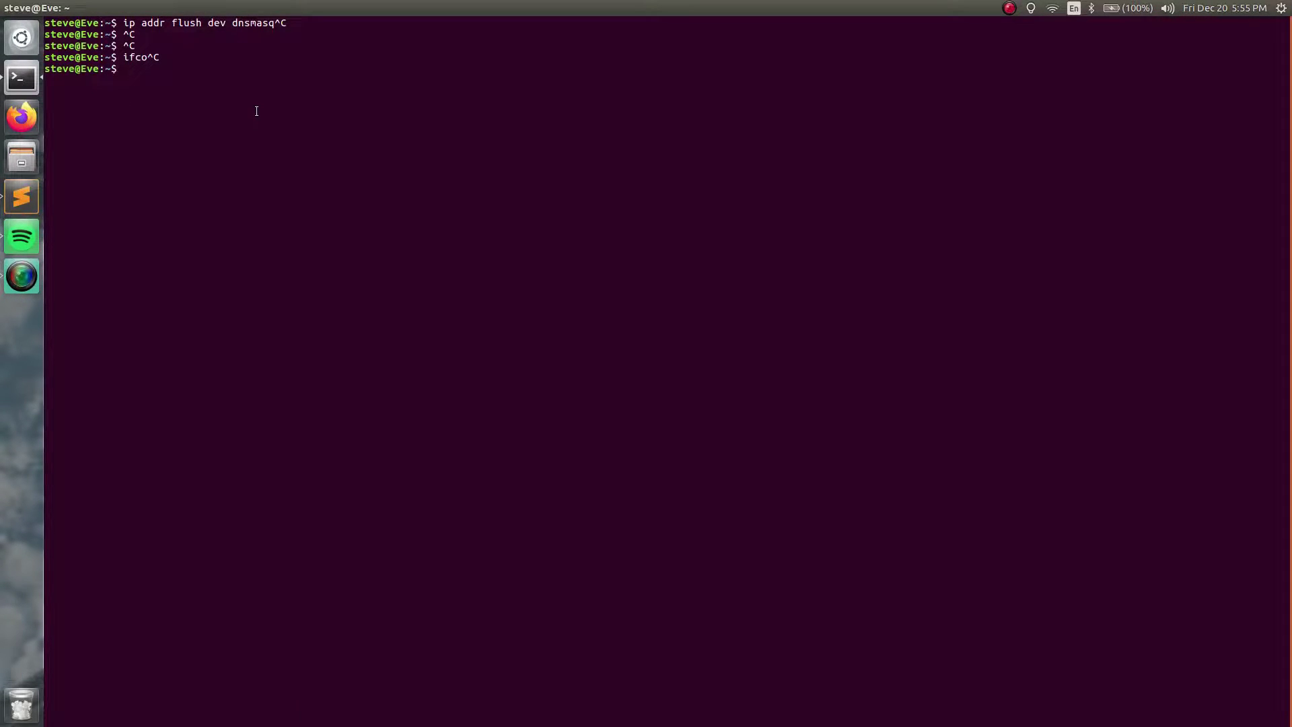
List network interfaces with ifconfig and copy the sensor interface name enxa0cec8c012f8
type("ifconfig")
key("Return")
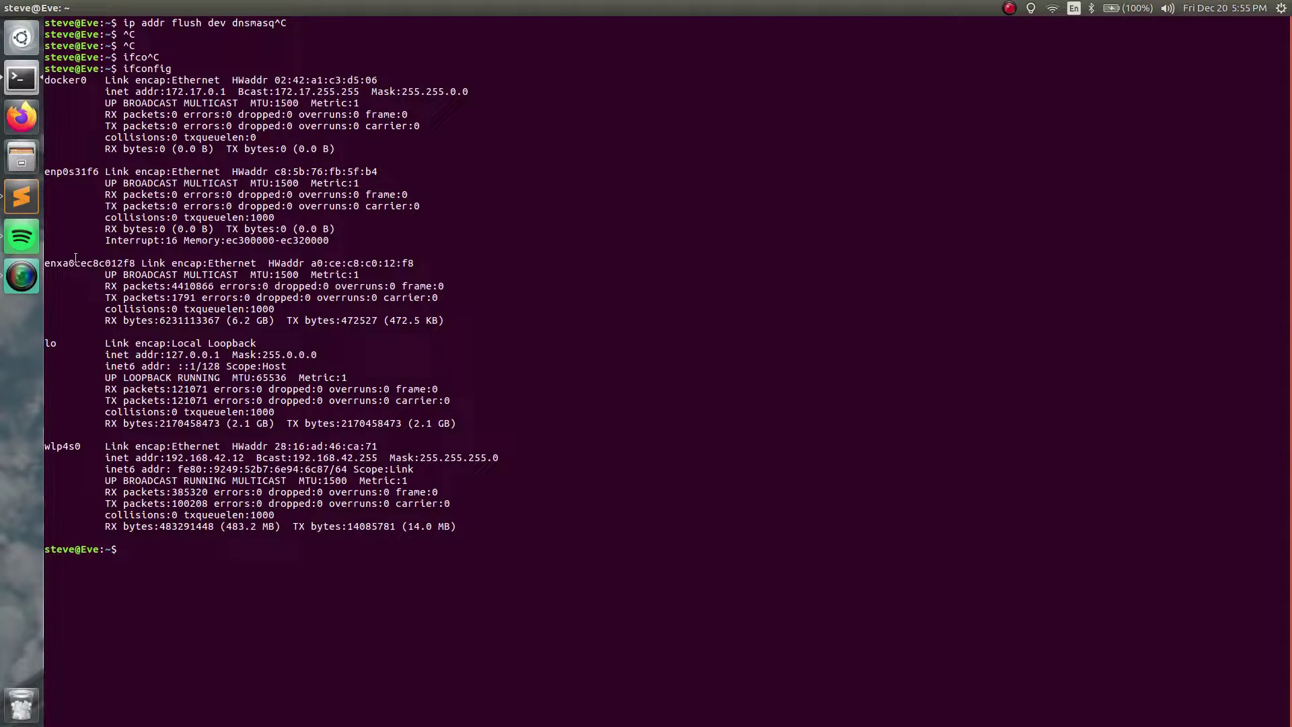
double_click(52, 265)
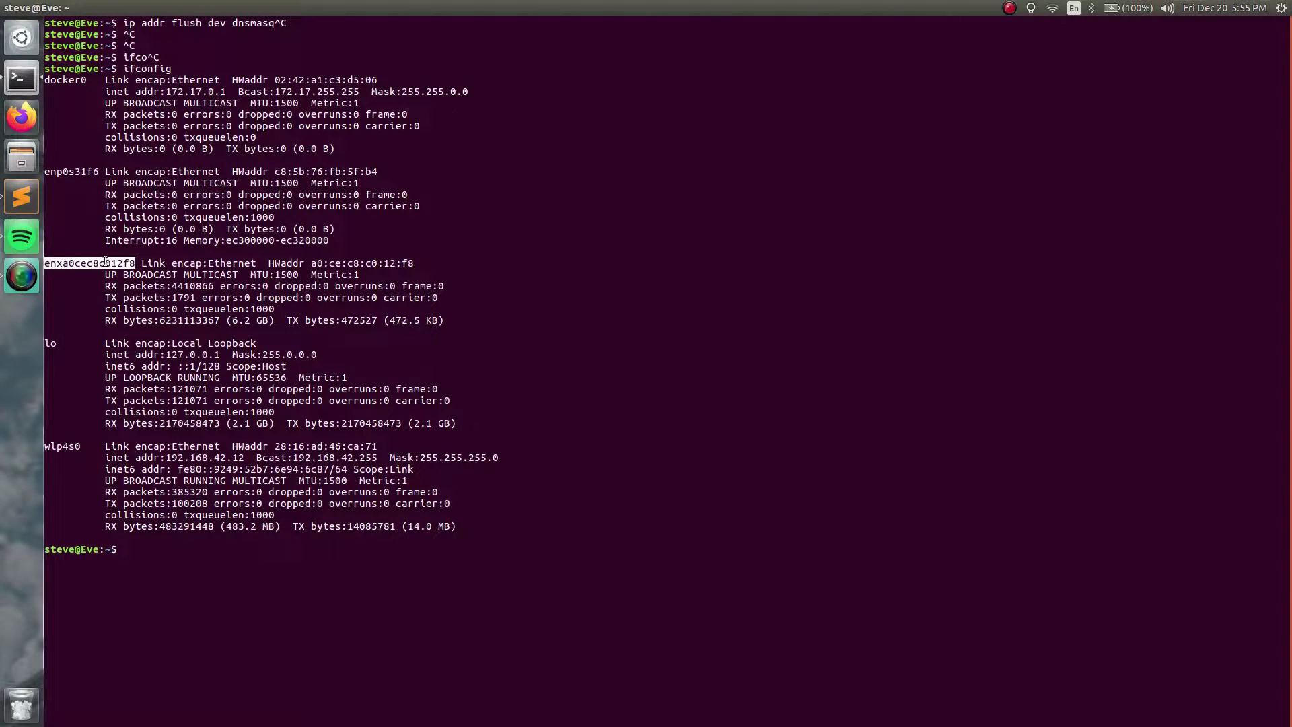
left_click(205, 252)
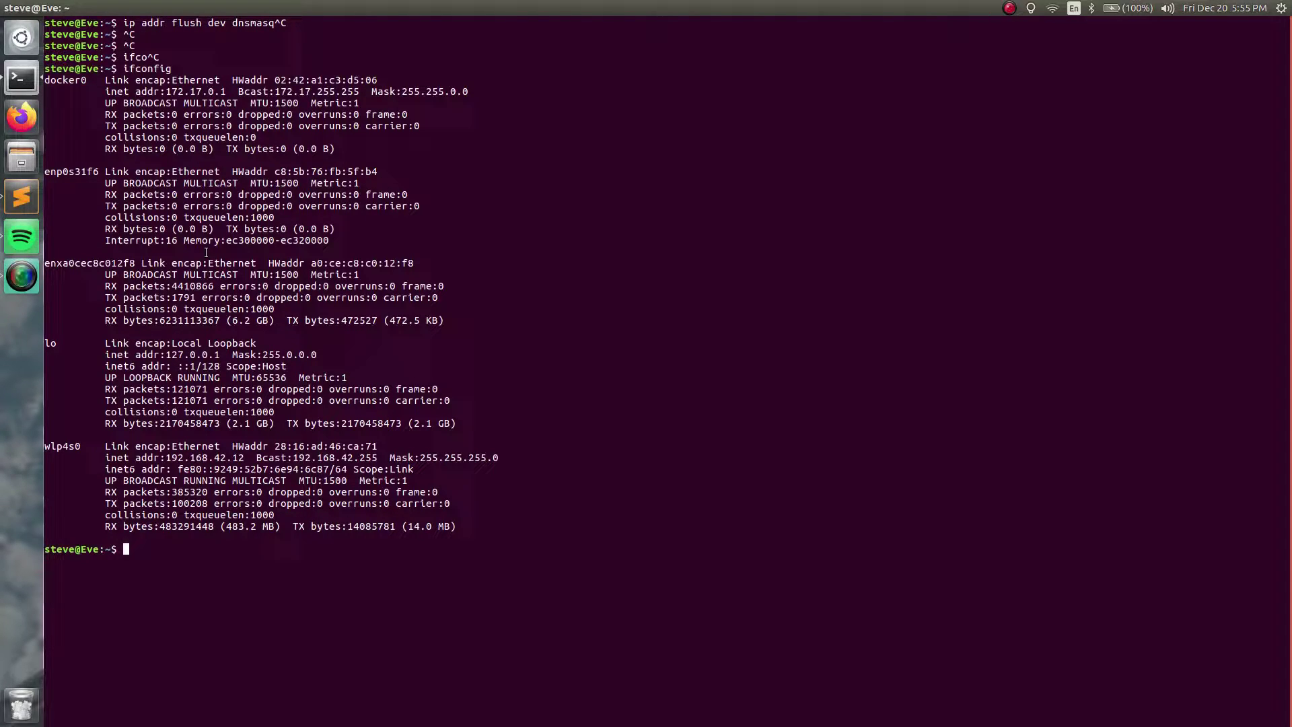
Flush addresses on enxa0cec8c012f8 and confirm ip addr show reports it DOWN
type("ip addr flush dev")
type("enxa0cec8c012f8")
key("Return")
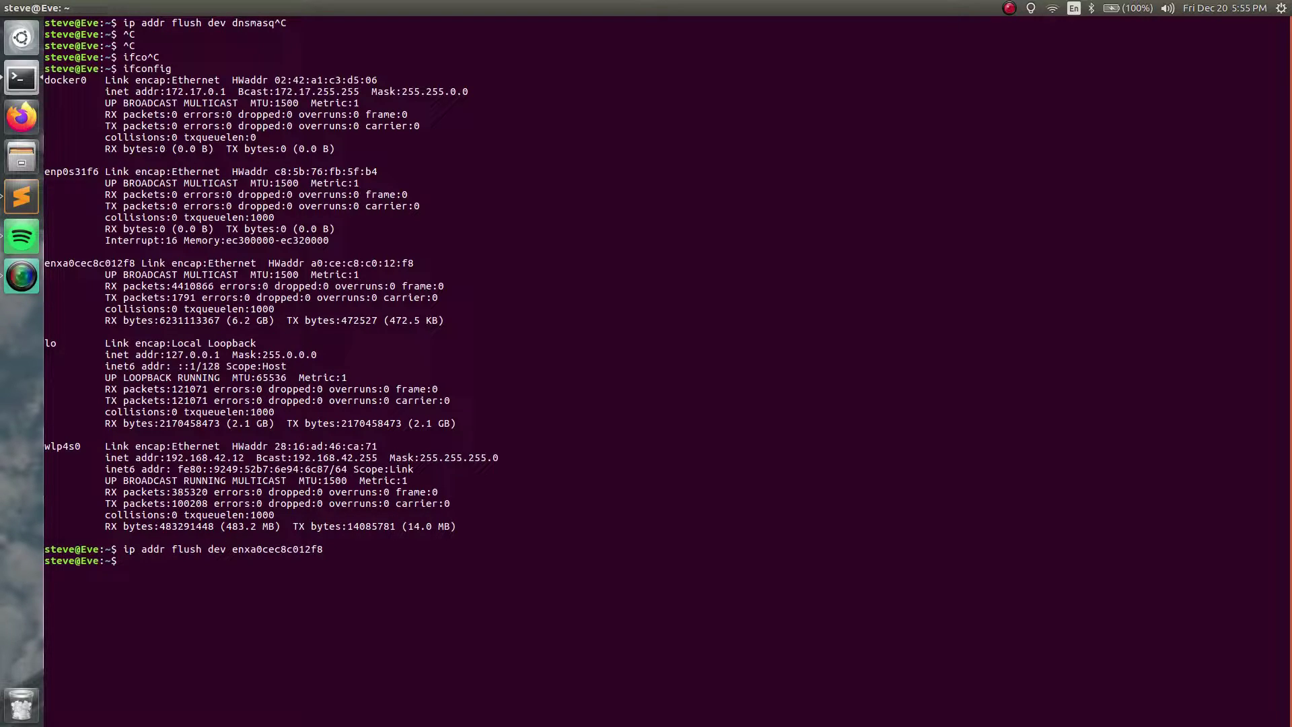
type("ip addr show dev")
type("enxa0cec8c012f8")
key("Return")
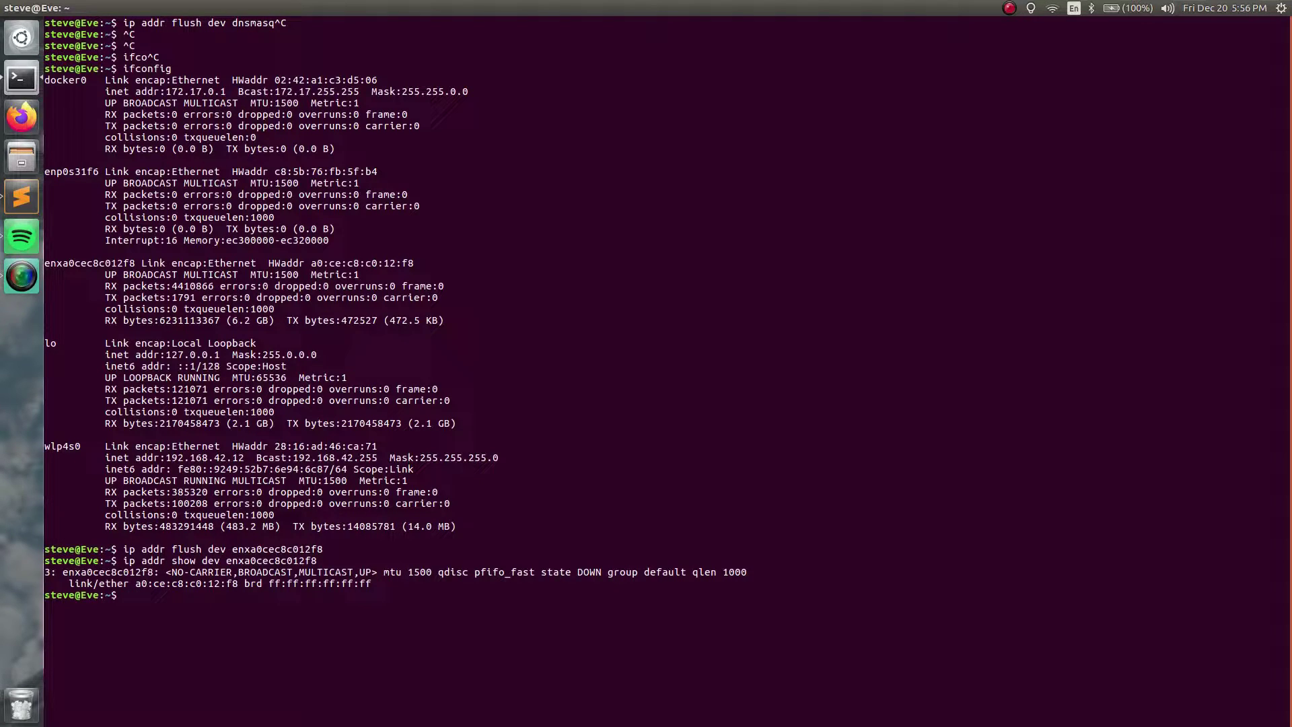
Assign static address 10.5.5.1/24 to enxa0cec8c012f8 with sudo ip addr add
double_click(595, 572)
left_click(600, 534)
type("sudo ip addr add 10.5.5.1/24 dev")
type("enxa0cec8c012f8")
key("Return")
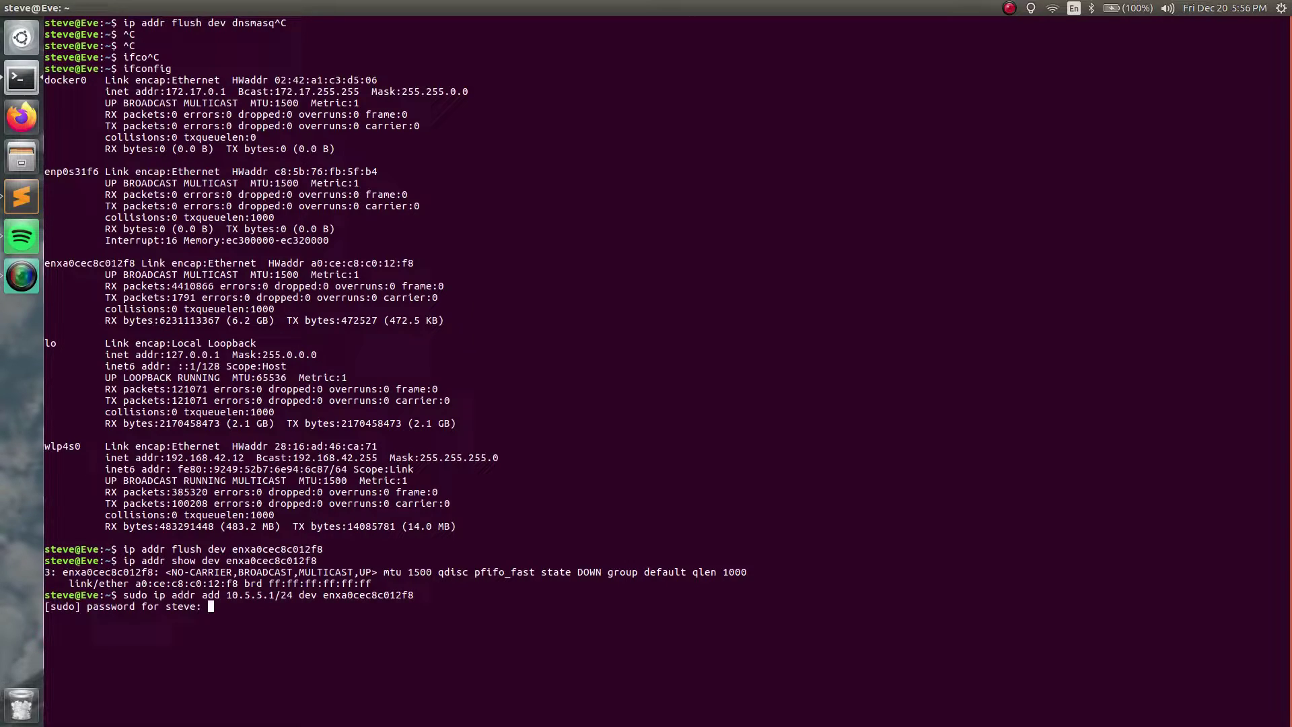
key("Return")
type("sudo ip link")
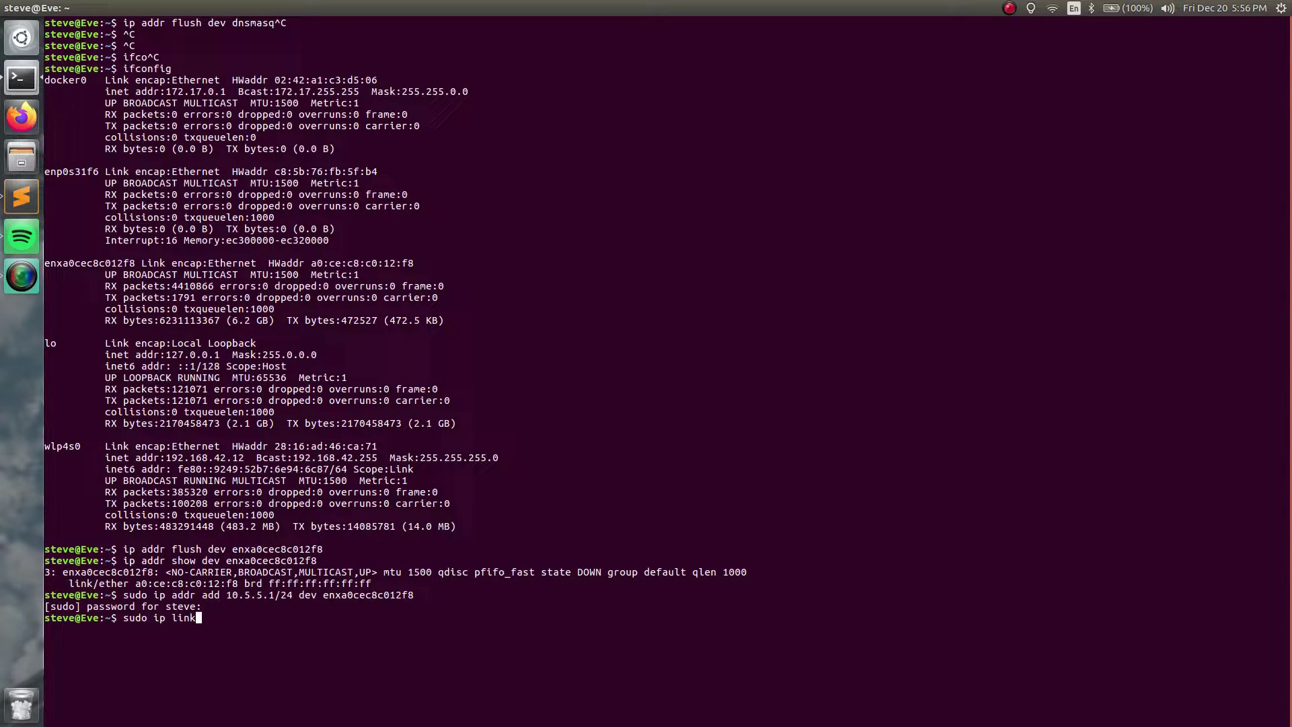
type(" set enxa0cec8c012f8 up")
Bring enxa0cec8c012f8 up and verify sudo ip addr show reports UP with inet 10.5.5.1/24
key("Return")
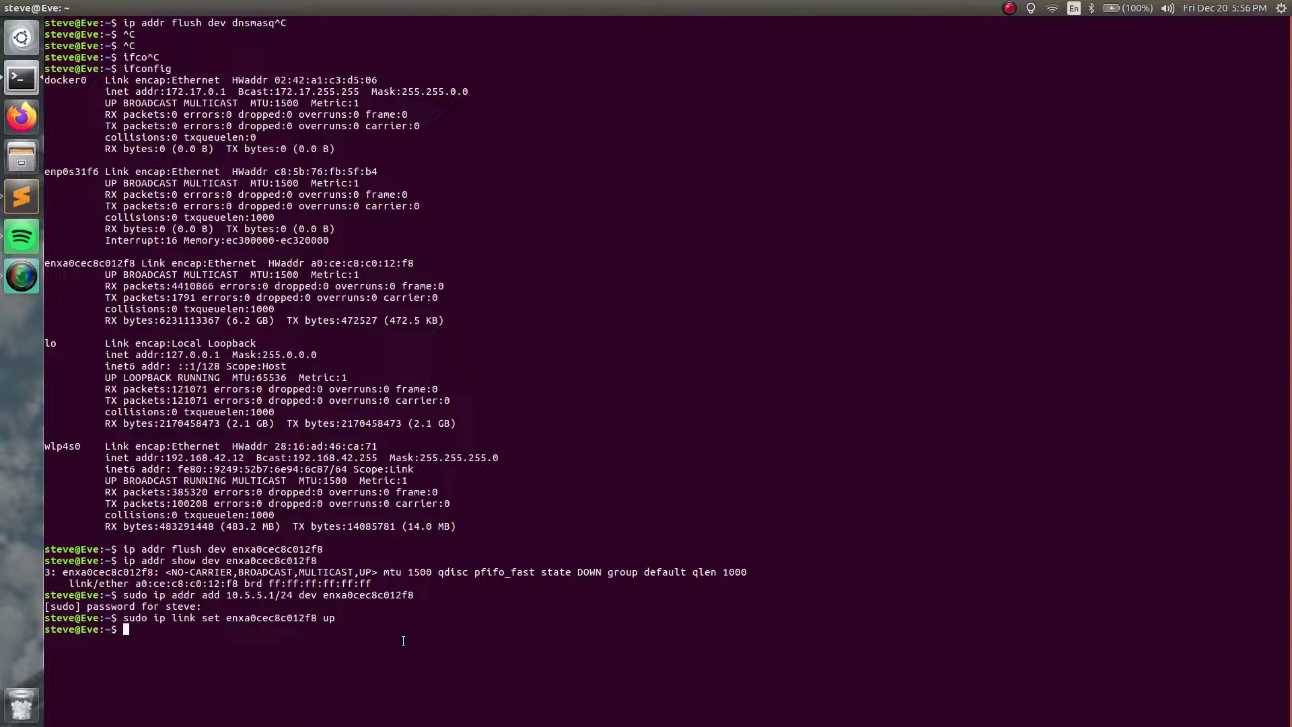
type("sudo addr show dev enxa0cec8c012f8")
key("Return")
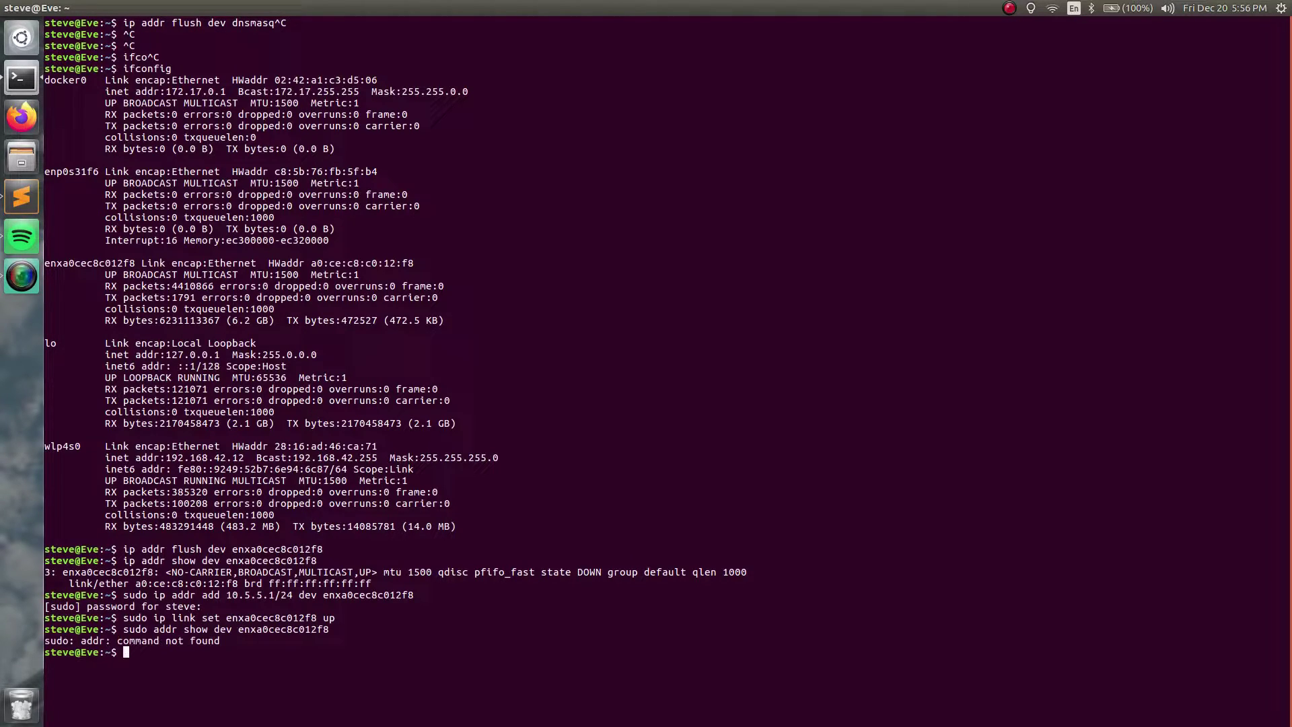
key("Up")
key("ctrl+Left")
key("ctrl+Left")
key("ctrl+Left")
key("ctrl+Left")
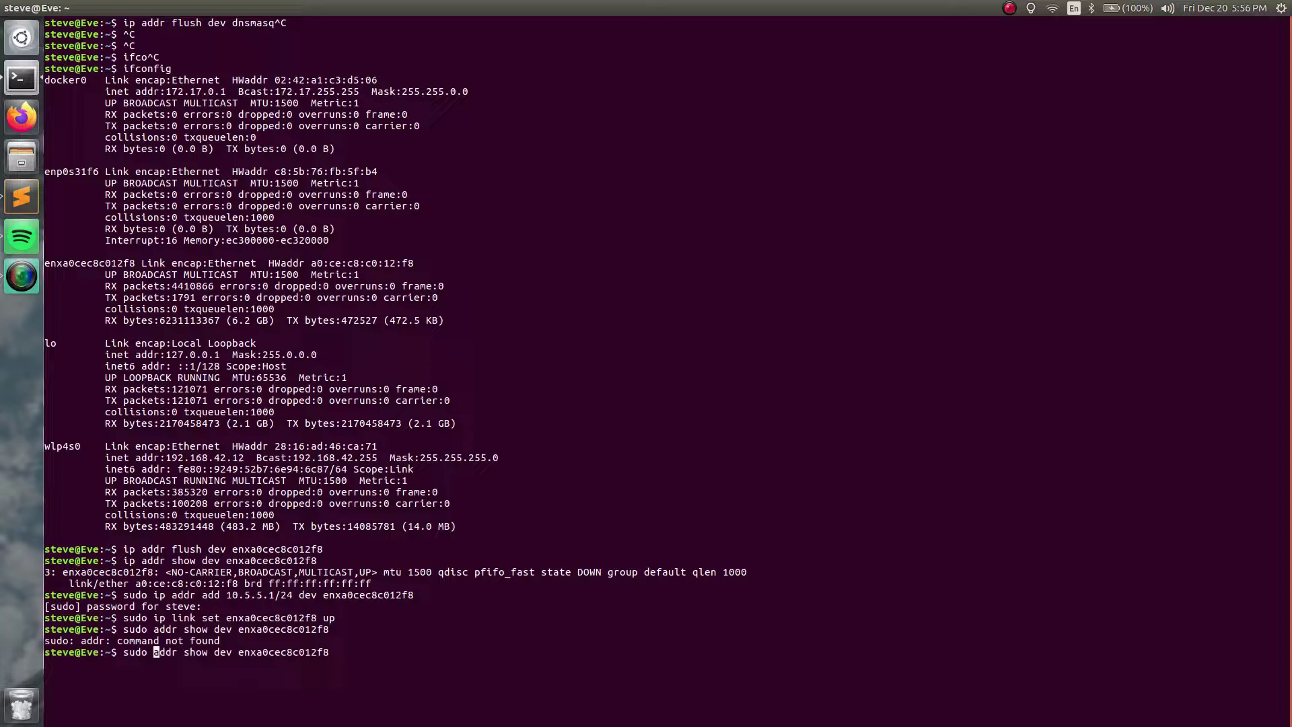
type("ip")
key("Return")
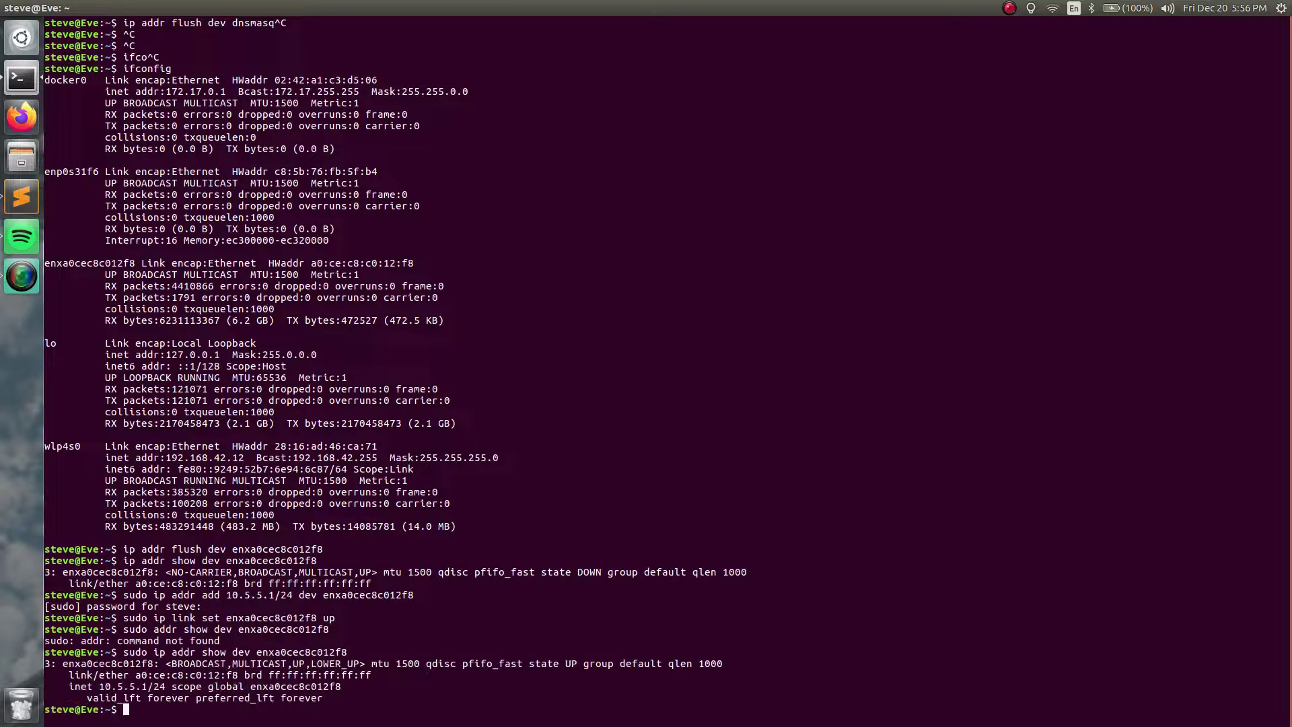
double_click(571, 664)
left_click(571, 653)
key("alt+Tab")
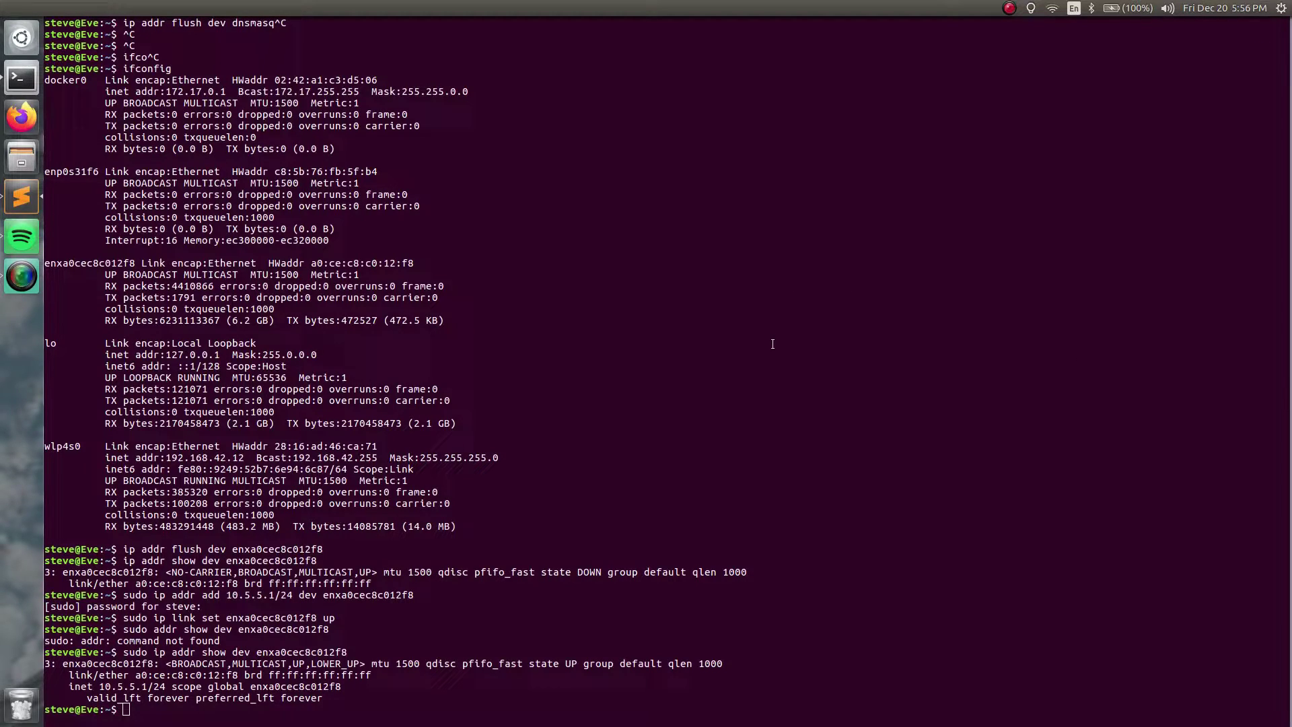
key("alt+Tab")
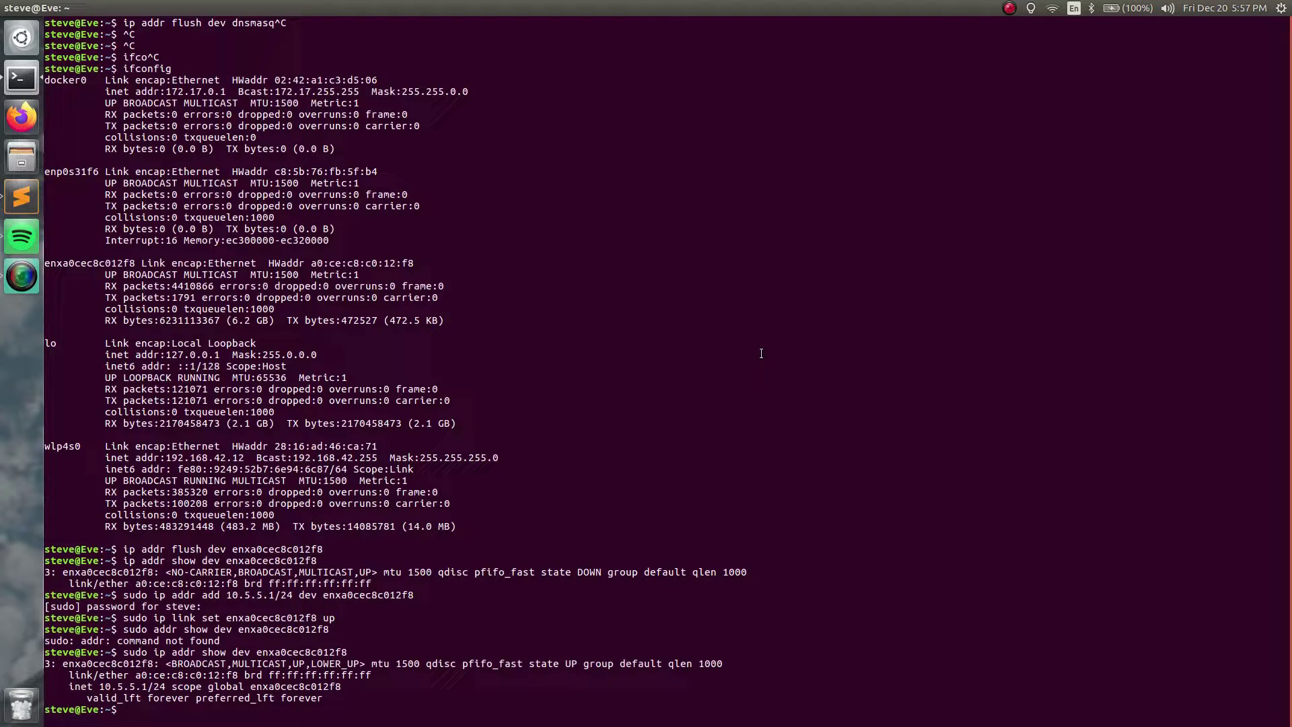
Start dnsmasq serving DHCP range 10.5.5.50–10.5.5.100 bound to enxa0cec8c012f8
type("sudo dnsmasq -C /dev/null -kd -F ")
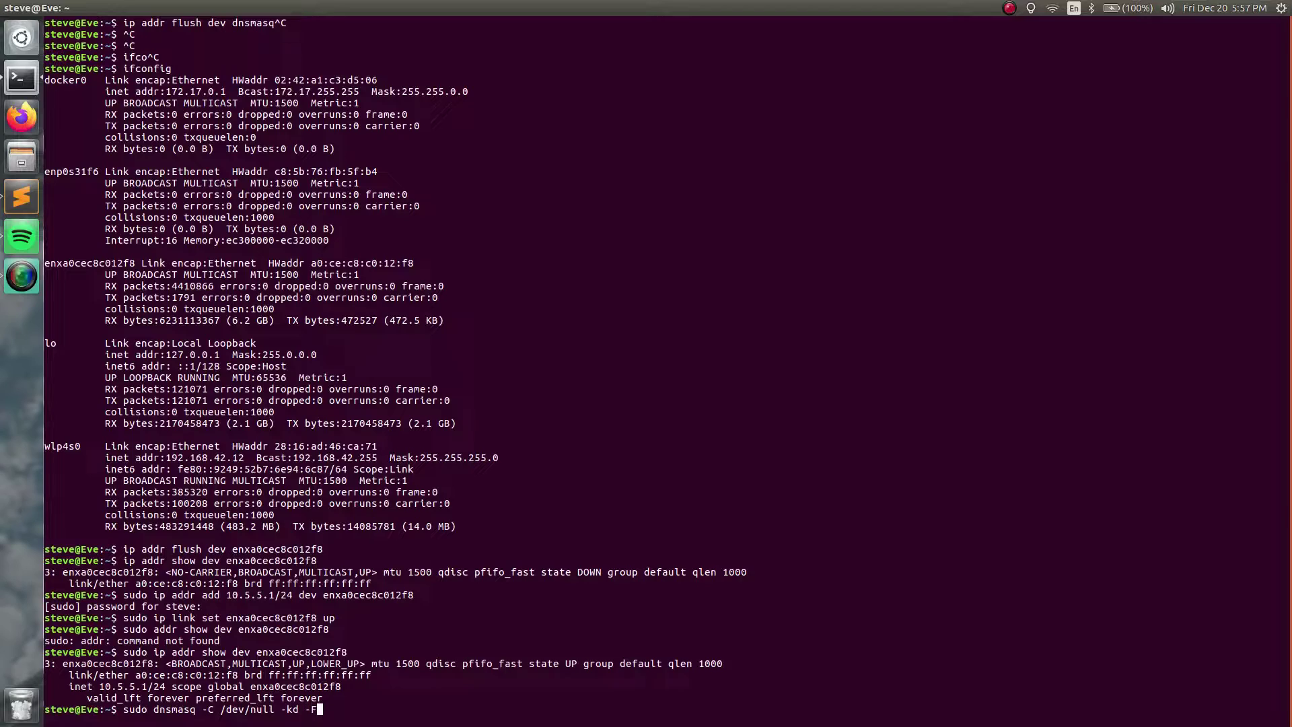
type("10.5.5.50,10.5.5.100 -i enxa0cec8c012f8 ")
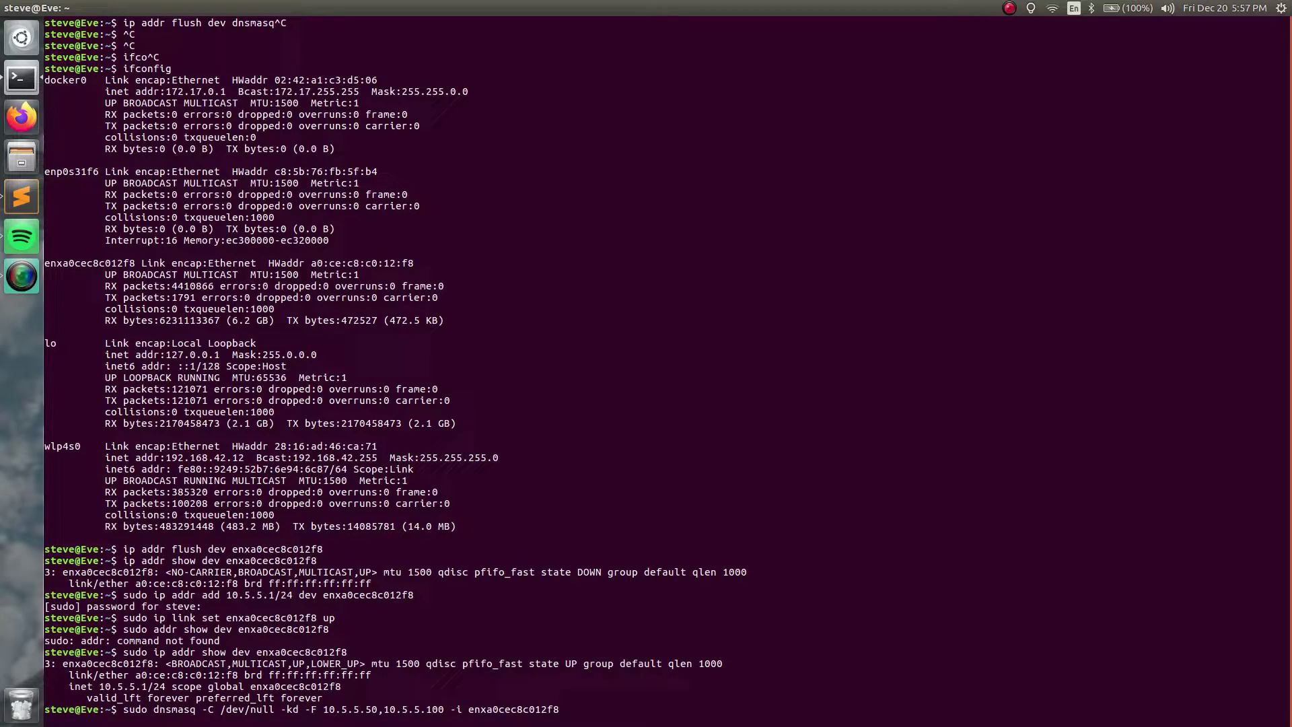
type("--bind-dynami")
type("c")
key("Return")
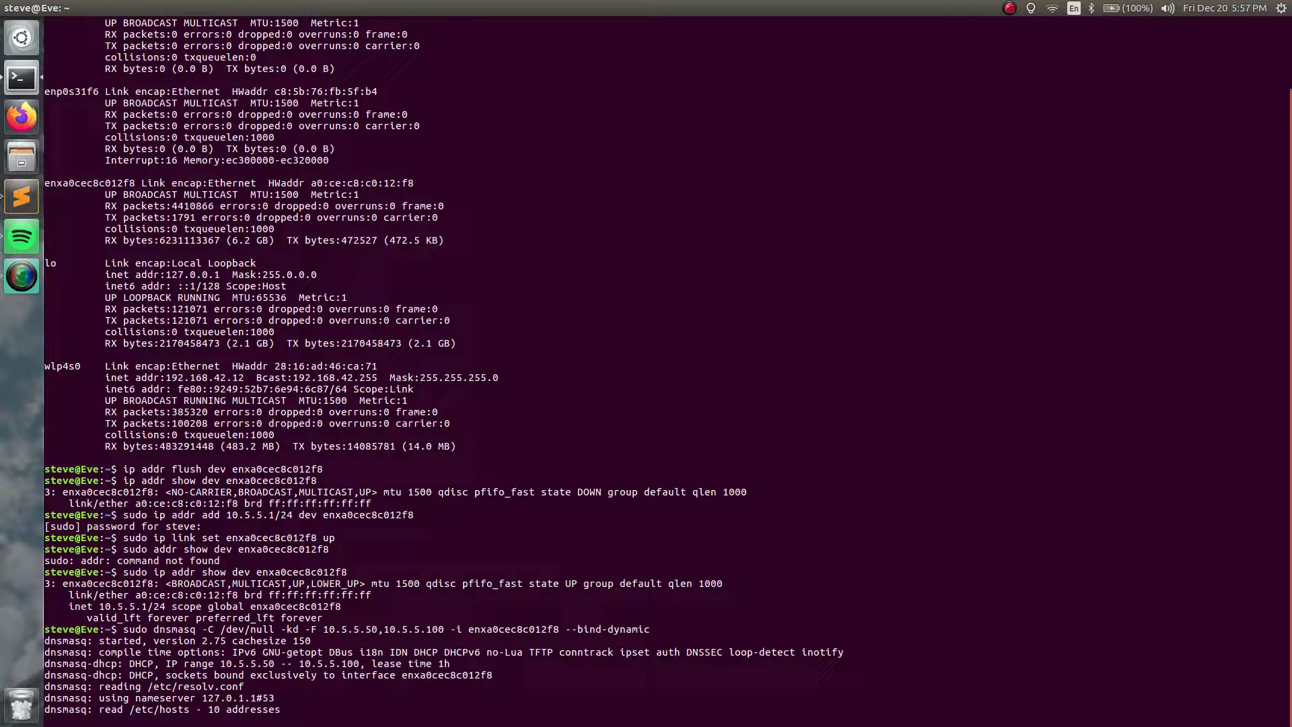
In a new tab, go to /tmp and delete the old ouster_ws folder
key("ctrl+shift+t")
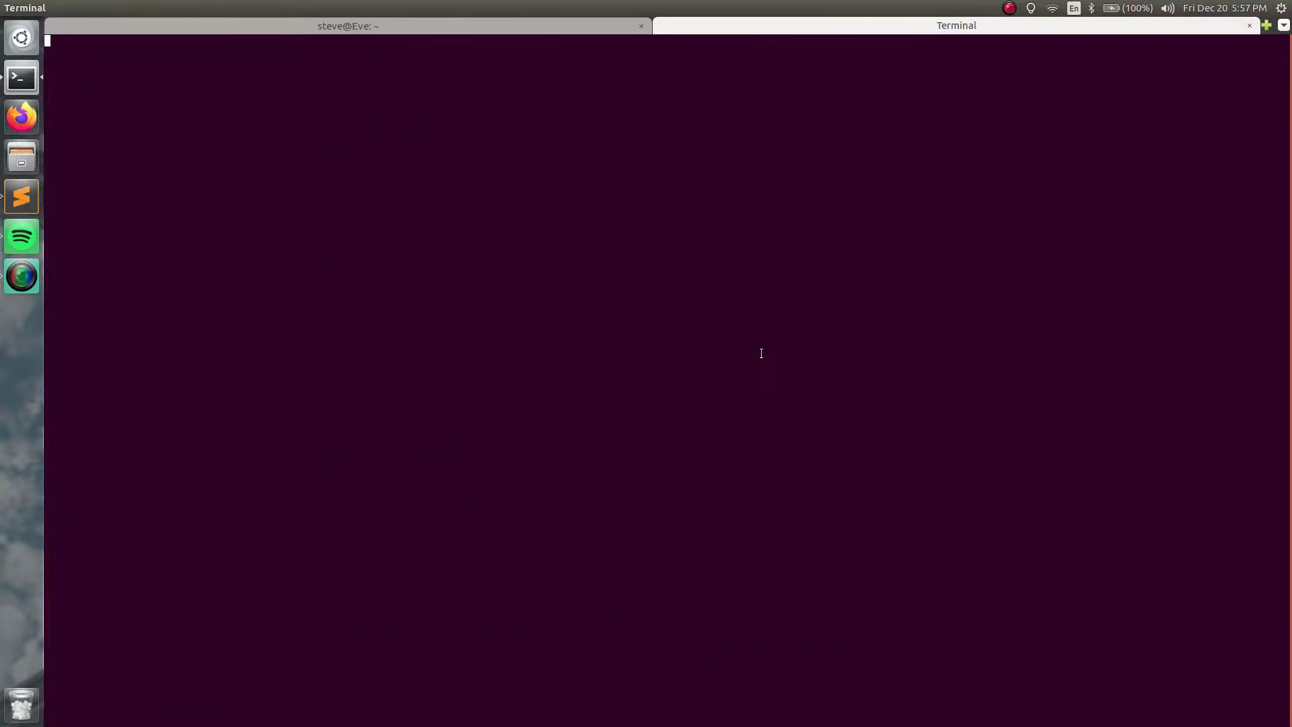
type("cd /tmp")
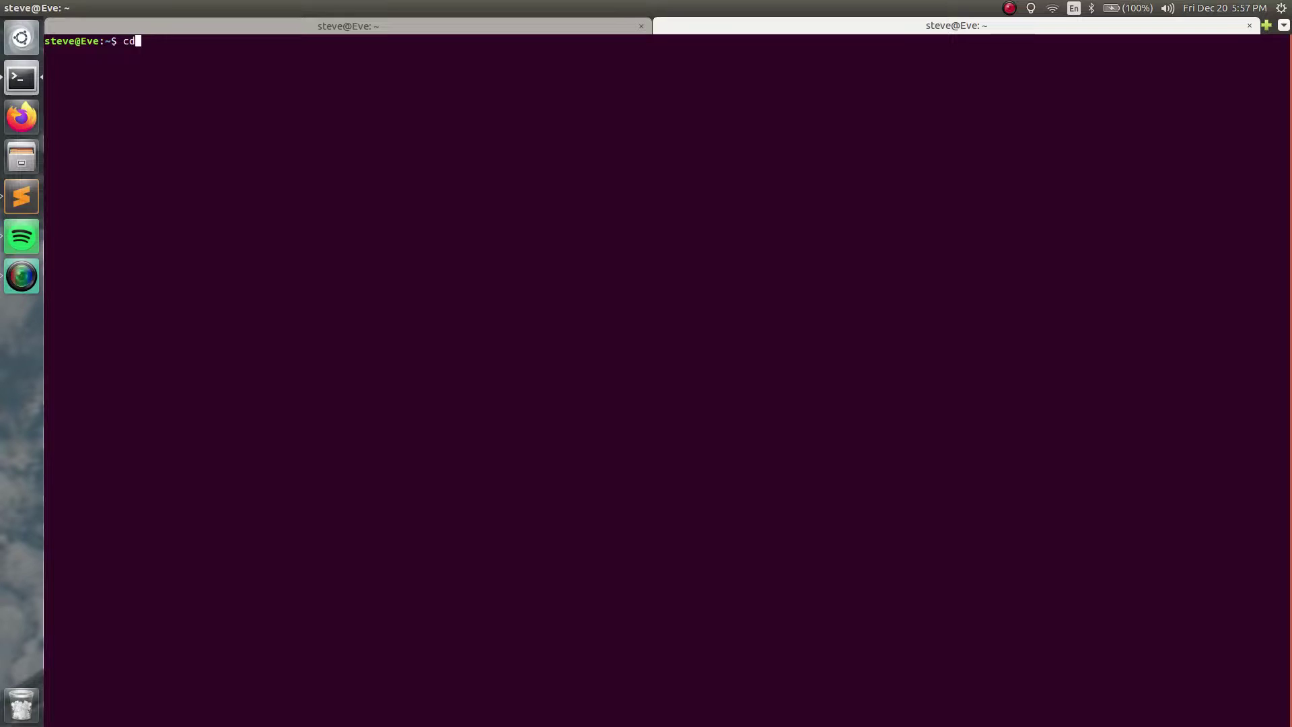
key("Return")
type("l")
key("Return")
type("sudo rm")
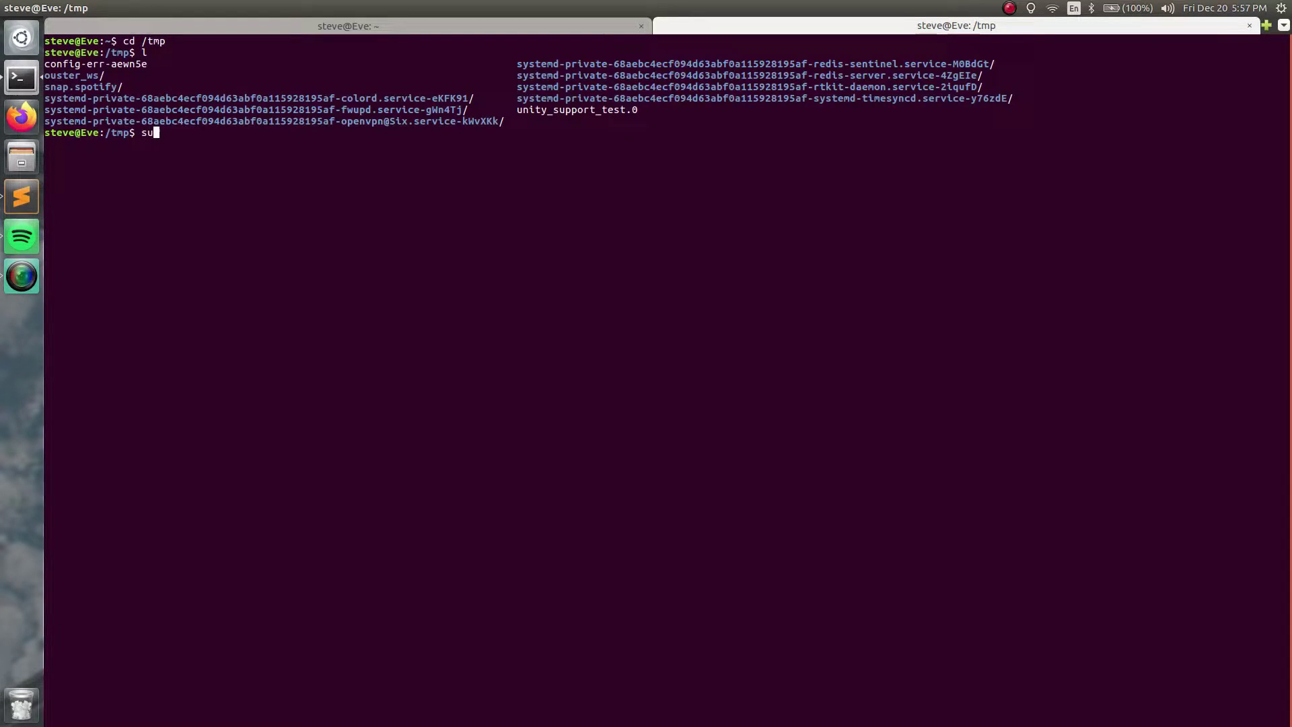
key("BackSpace")
key("BackSpace")
type("rm -r ouster_ws/")
key("Return")
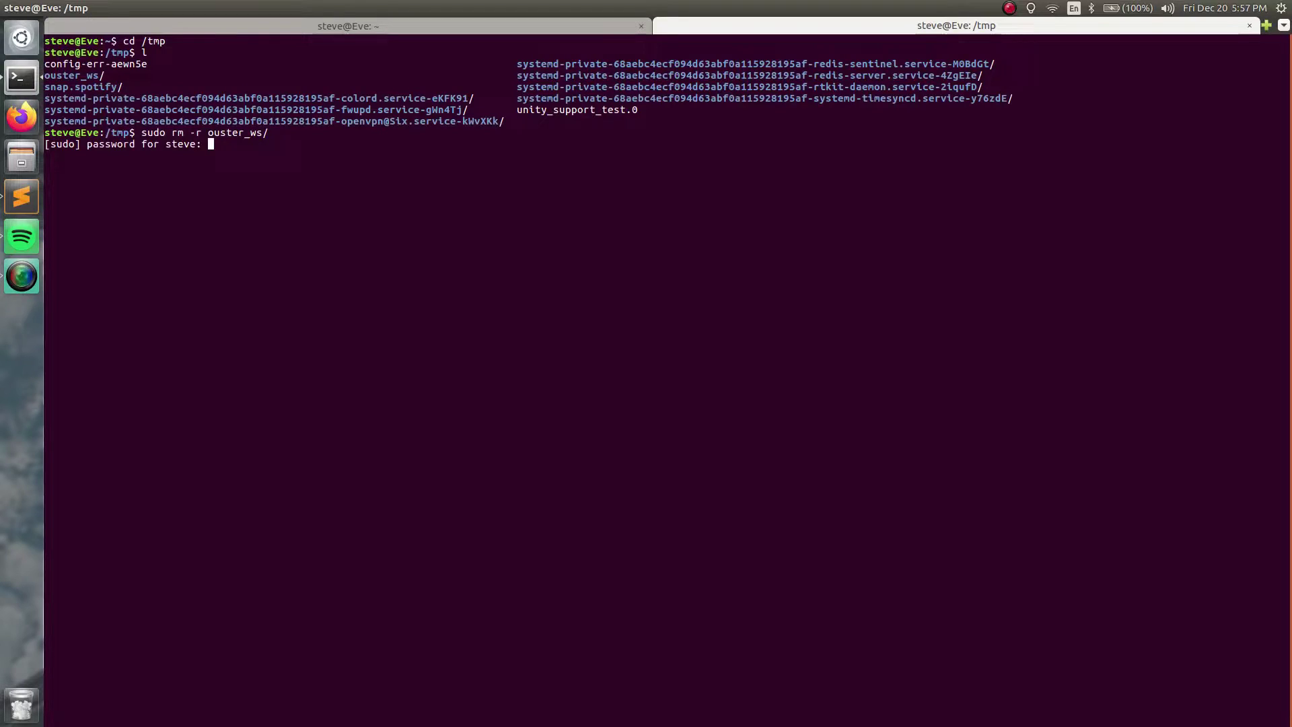
key("Return")
Create ouster_ws/src and initialise it with catkin_init_workspace
type("mkdir -p ouster")
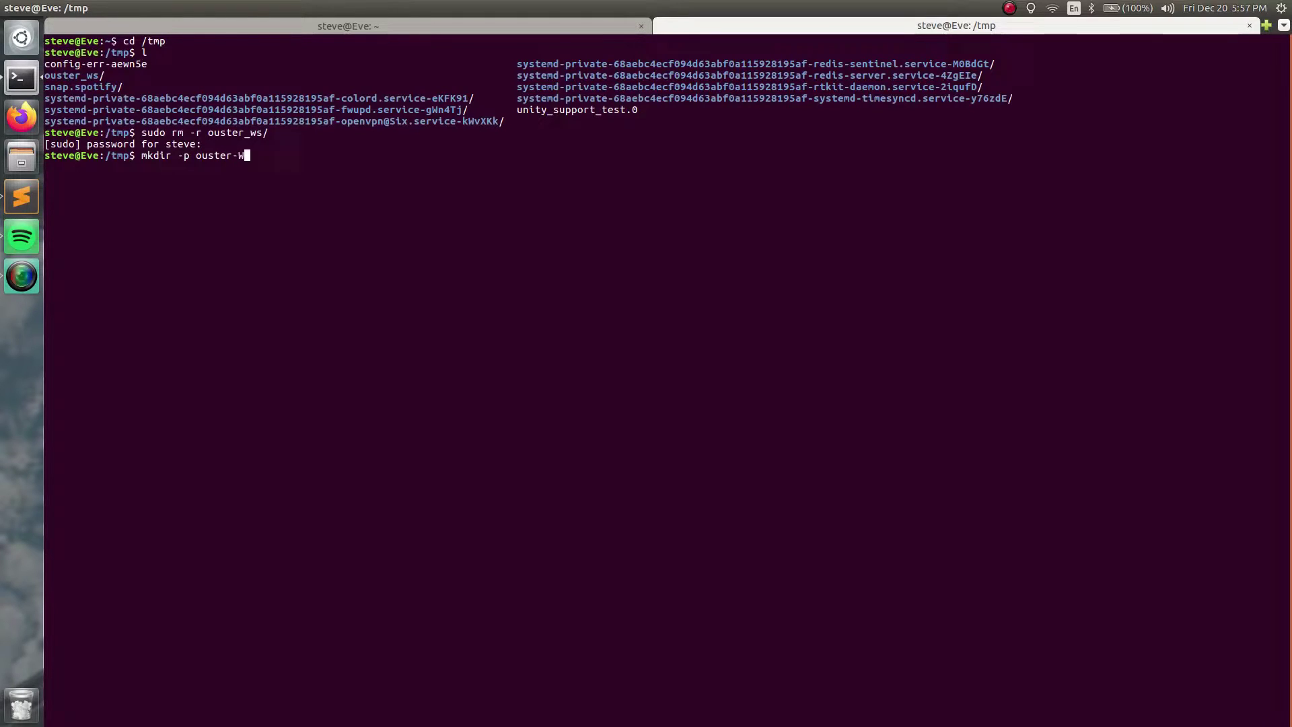
type("_ws/src")
key("Return")
type("cd ou")
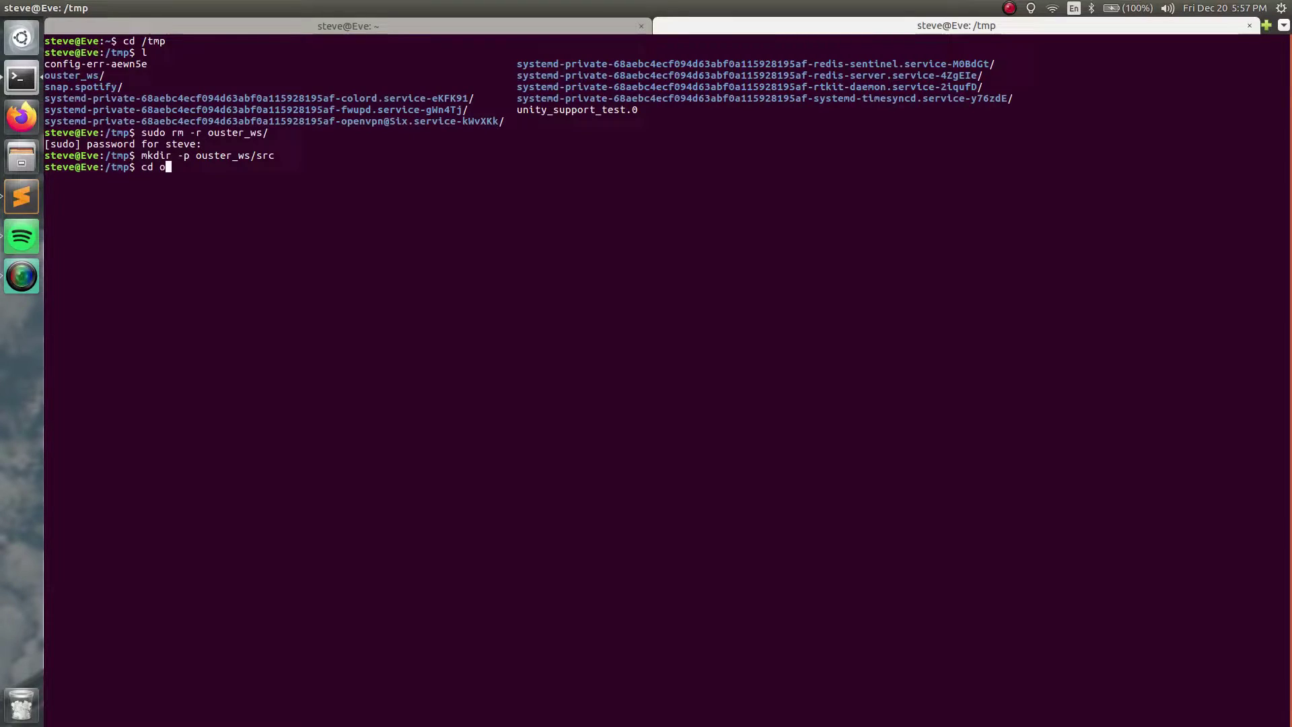
key("Tab")
key("Return")
type("catk")
key("Tab")
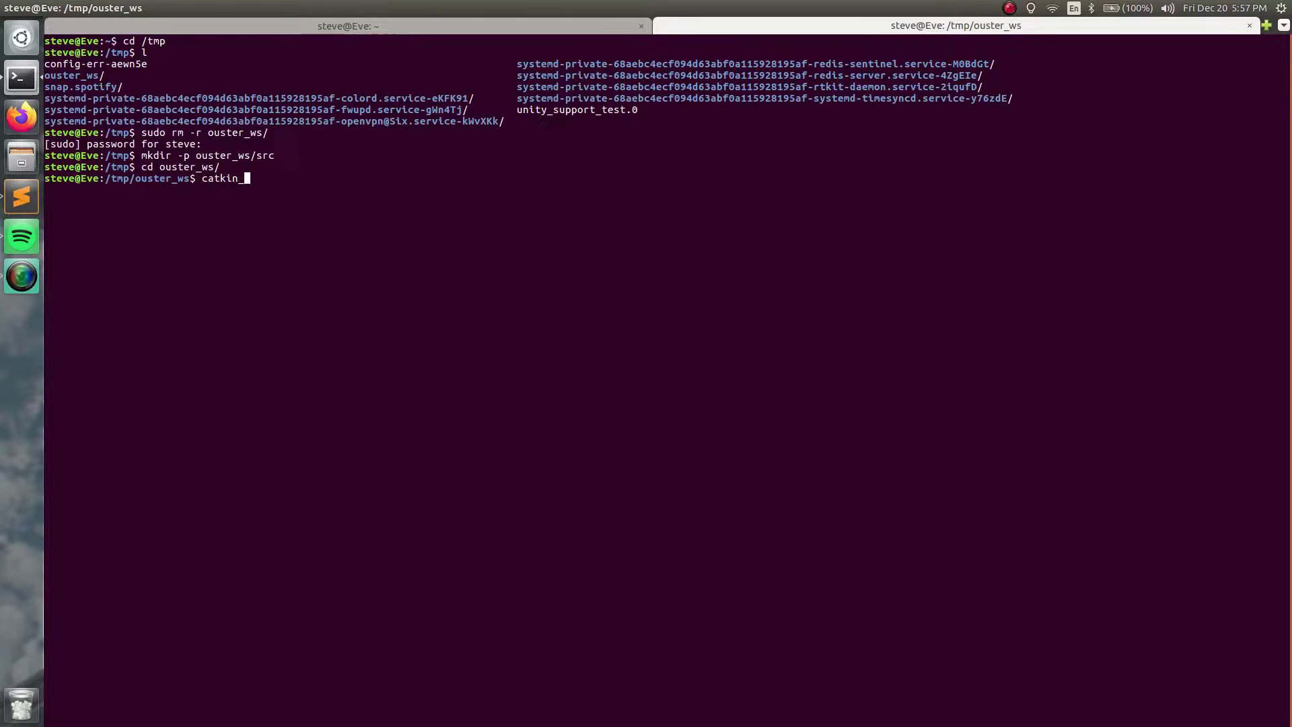
type("ini")
key("Tab")
key("Return")
Clone the stevemacenski/ouster_ros1 repository into the src folder
type("cd s")
key("Tab")
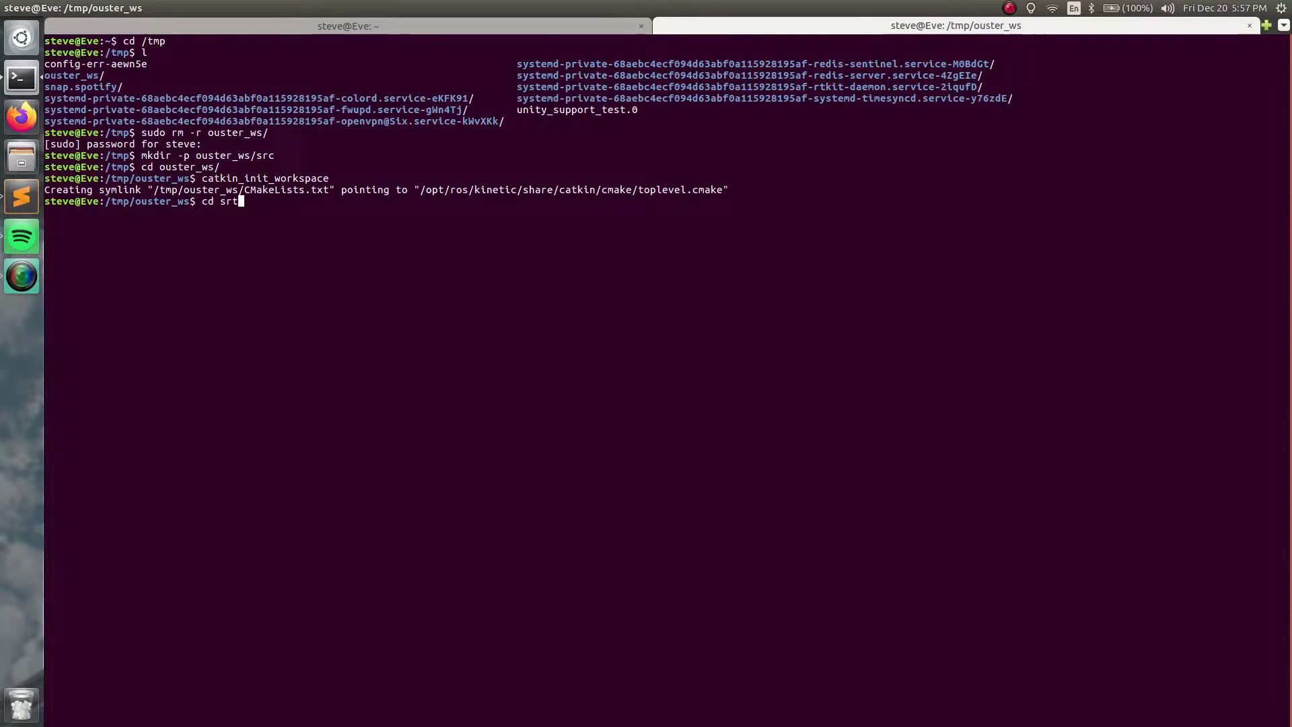
key("Return")
type("gi")
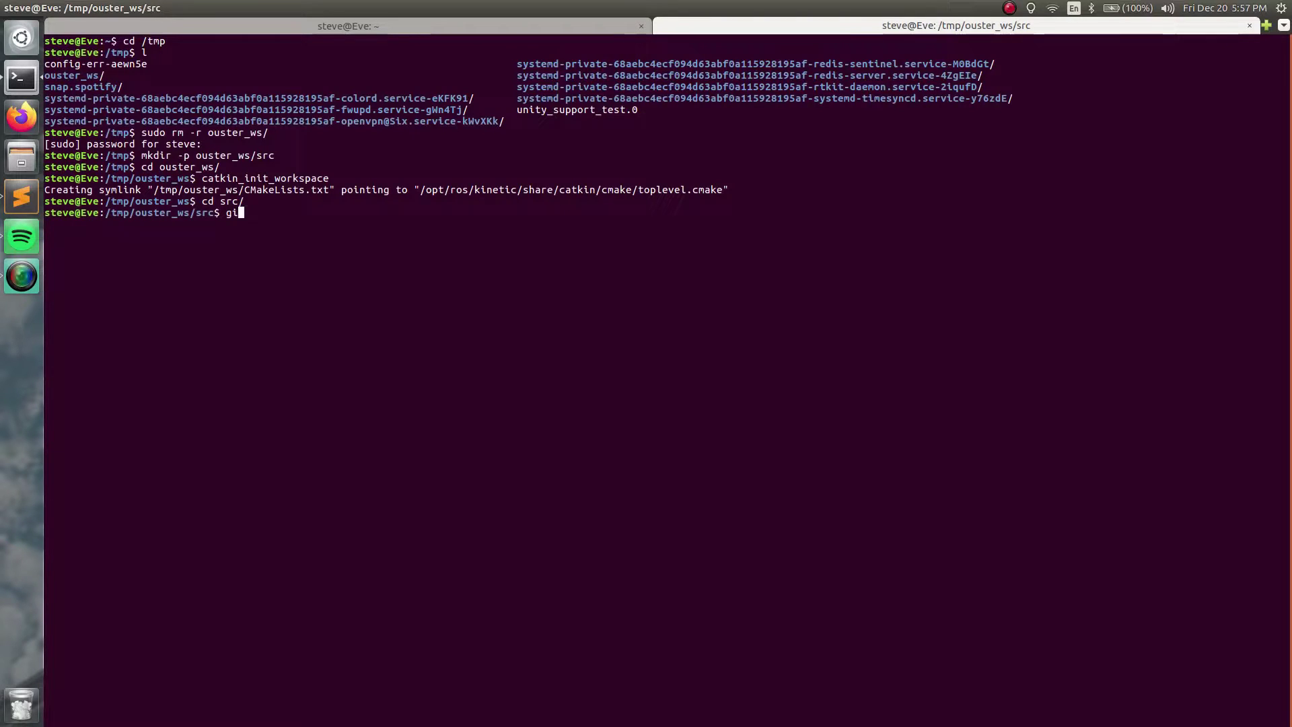
type("t clone git@github.com:")
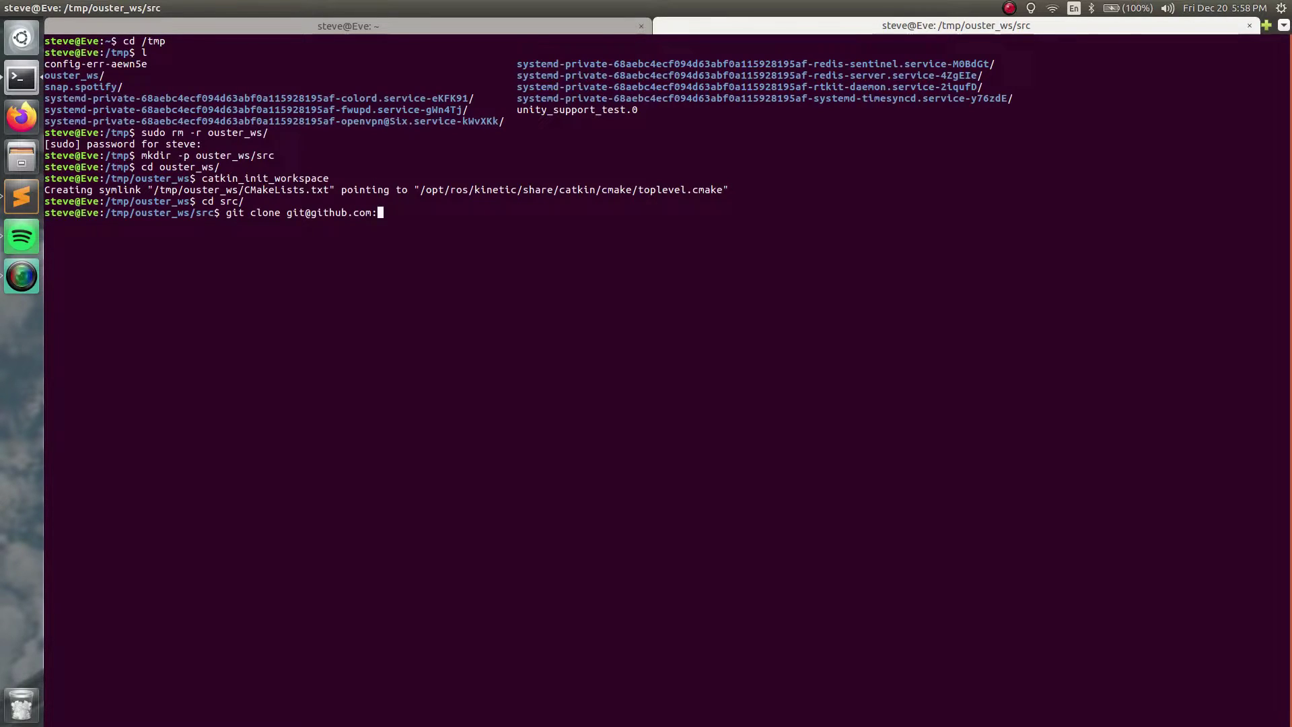
type("stevemacenski/ouster_ros1.git")
key("Return")
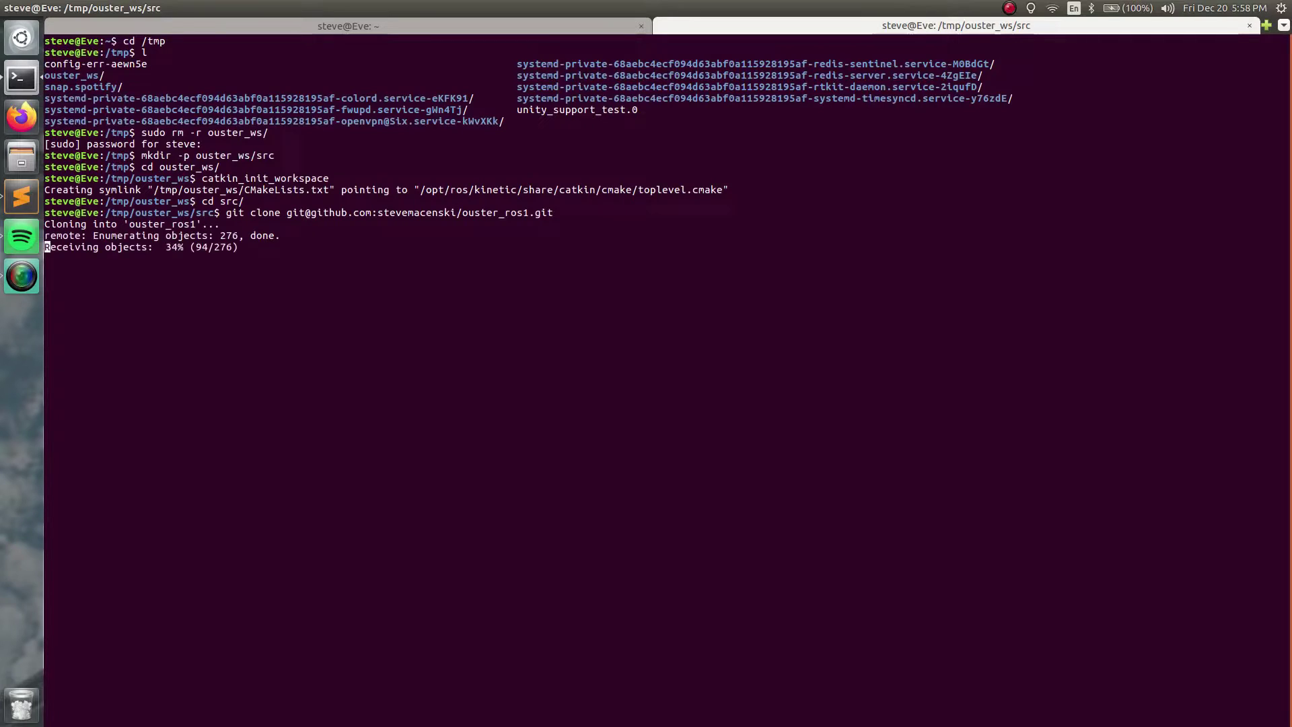
Run catkin build from the workspace root and return to the dnsmasq tab
type("cd ../")
key("Return")
type("catkin build")
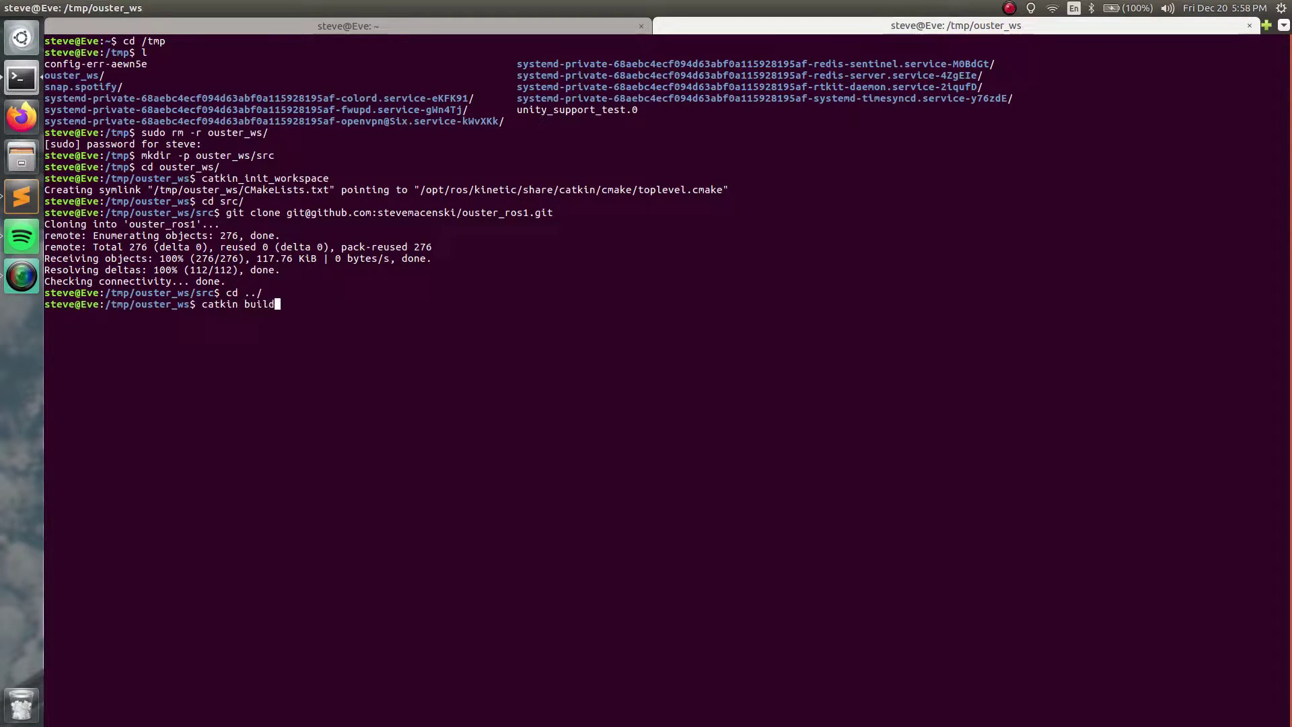
key("Return")
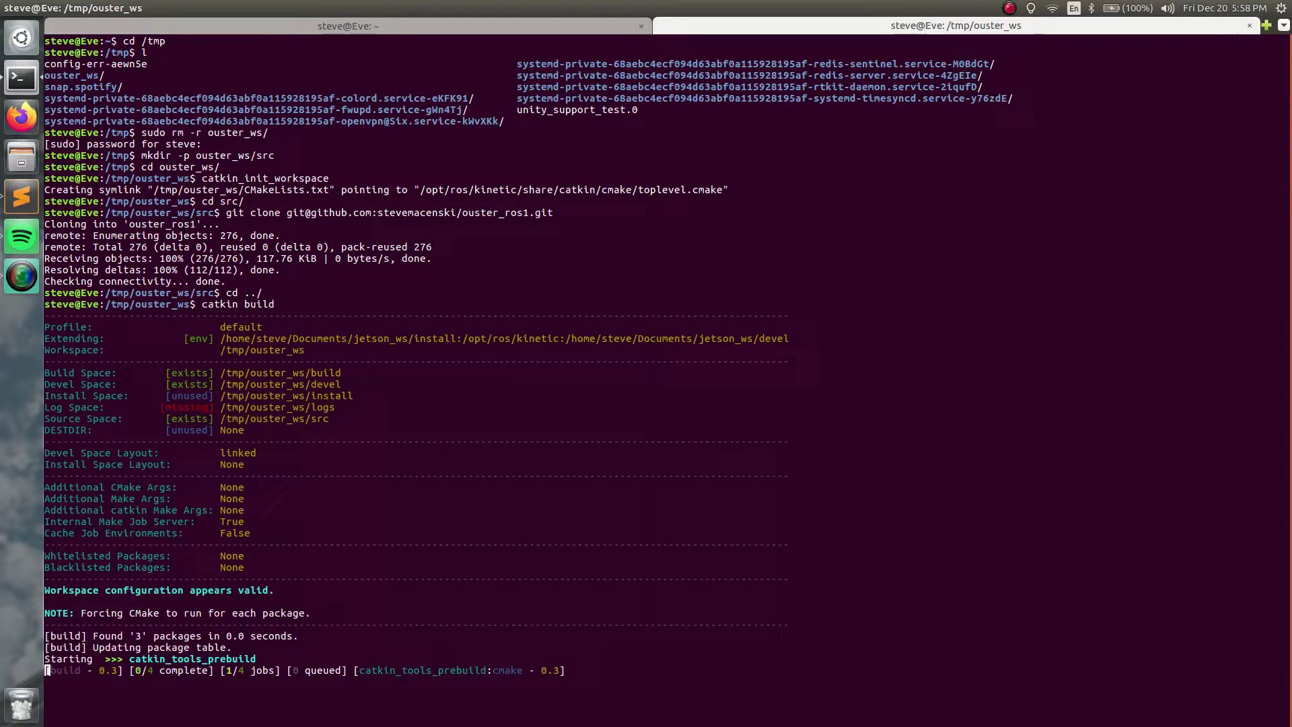
key("ctrl+Page_Up")
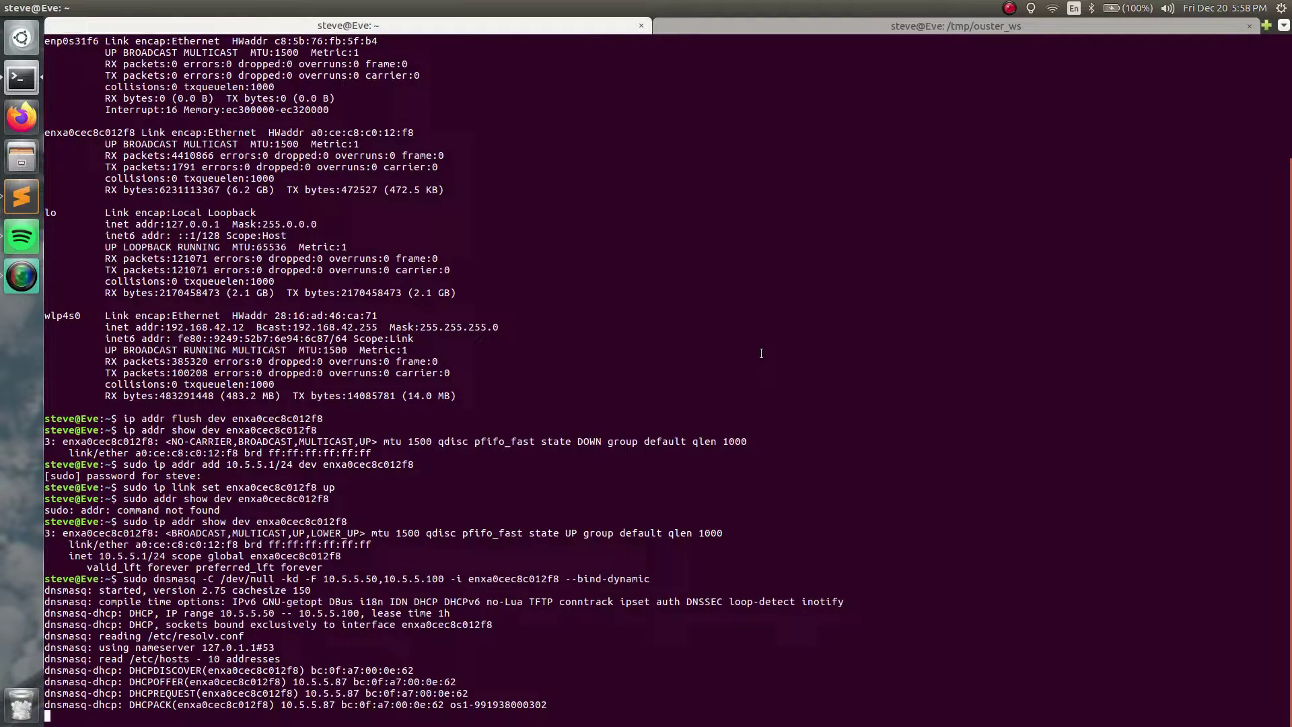
In a new tab, nmap-scan 10.5.5.0/24 and find the sensor at 10.5.5.87
key("ctrl+shift+t")
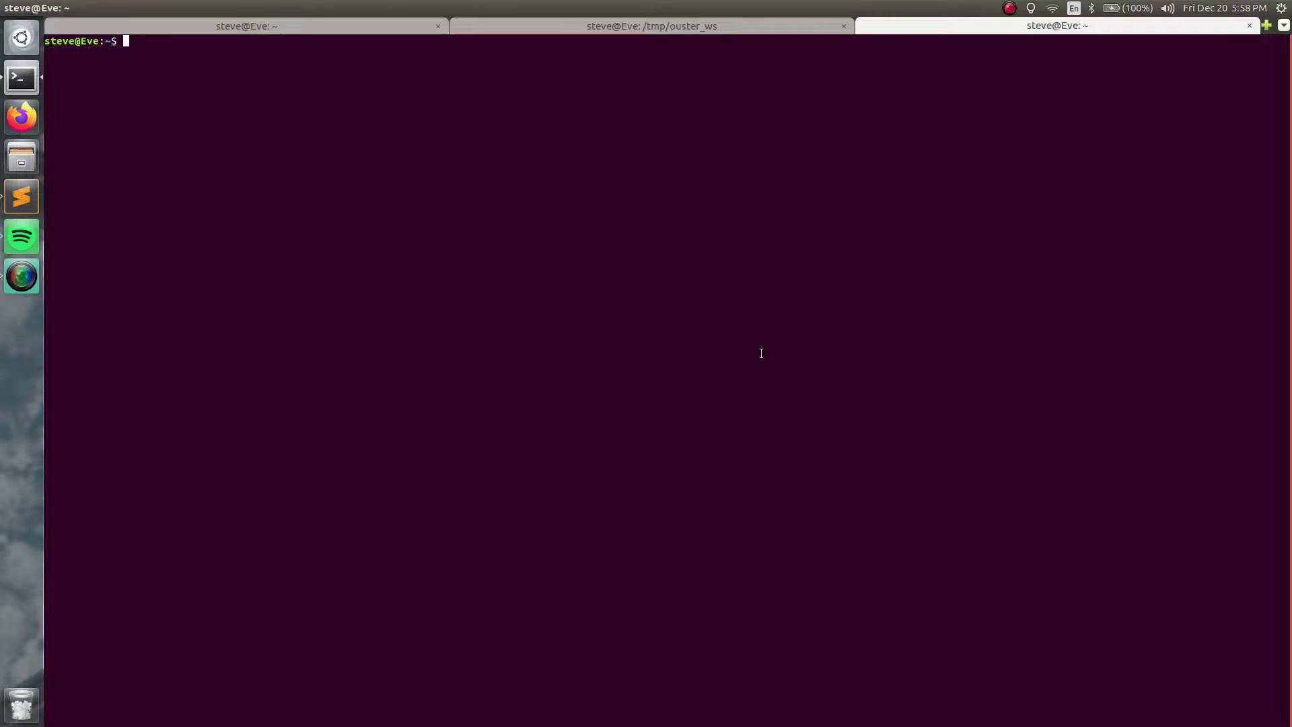
type("nmap -sP 10.5.5.*/24")
key("Return")
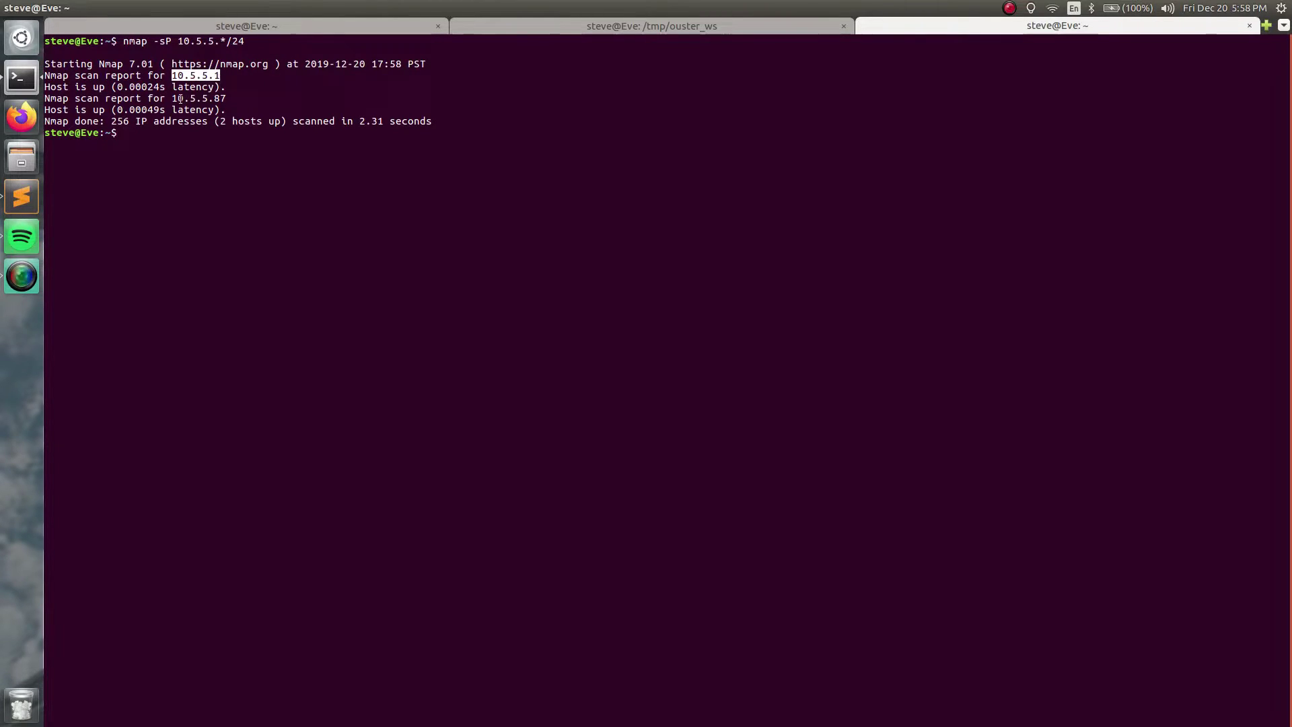
left_click_drag(173, 99, 211, 99)
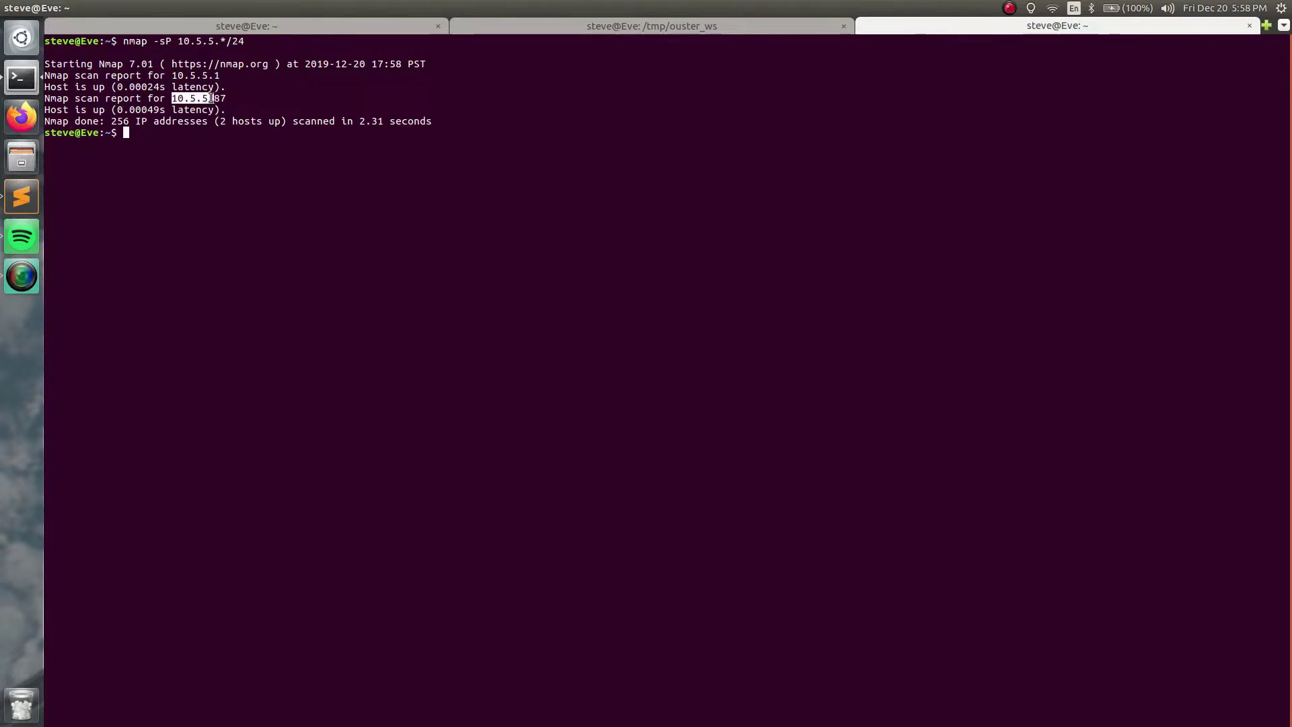
left_click(220, 147)
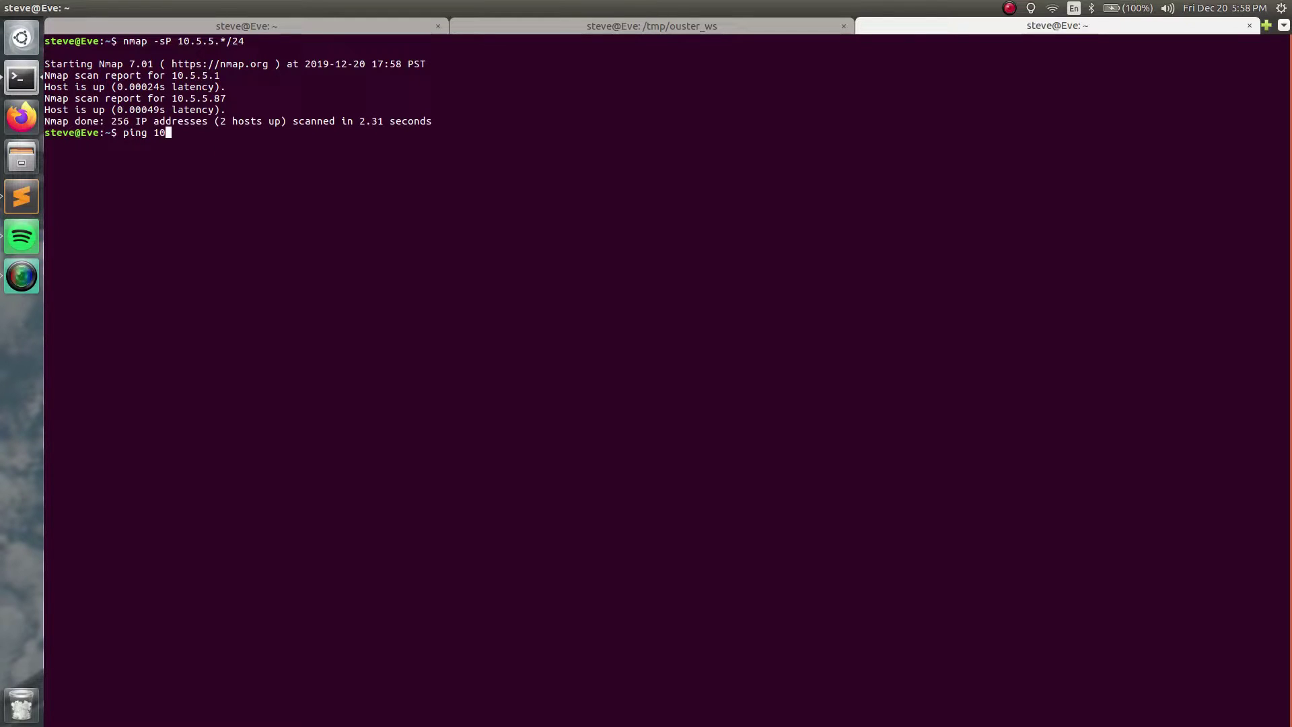
Ping 10.5.5.87 for 0% loss, stop it, and close the check tab
type("ping 10.5.5.87")
key("Return")
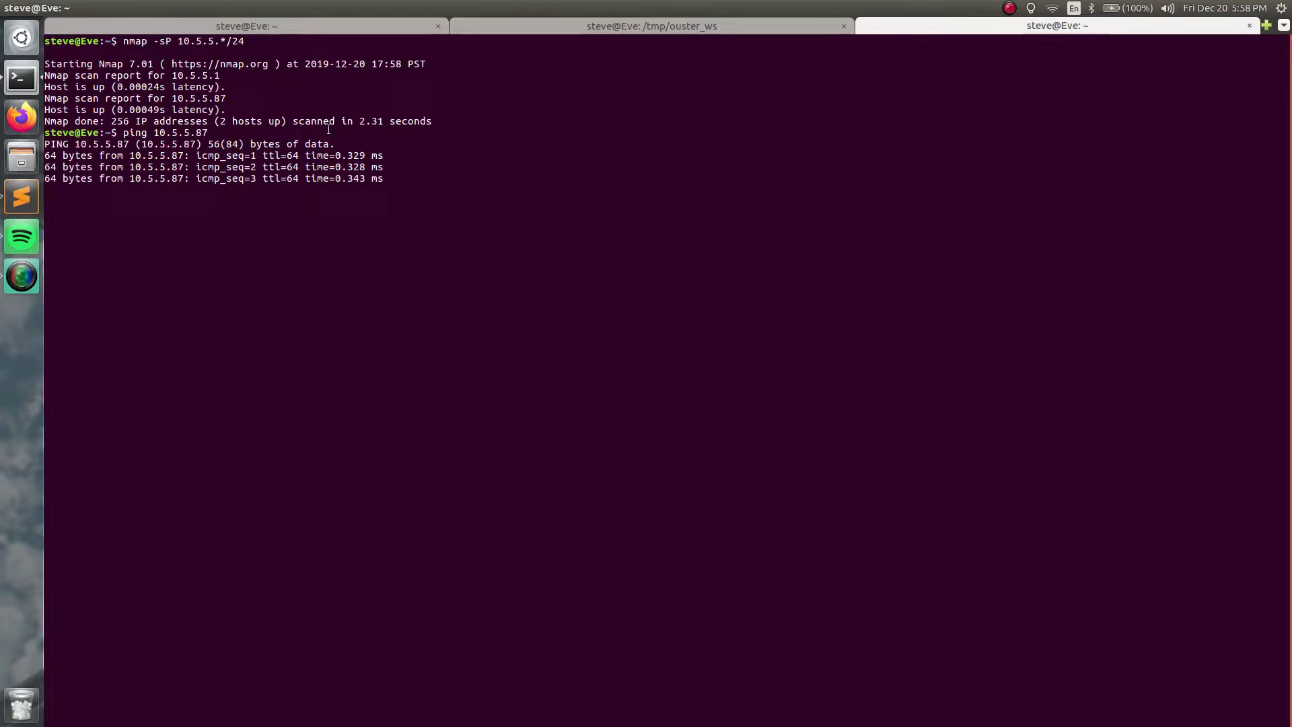
key("ctrl+c")
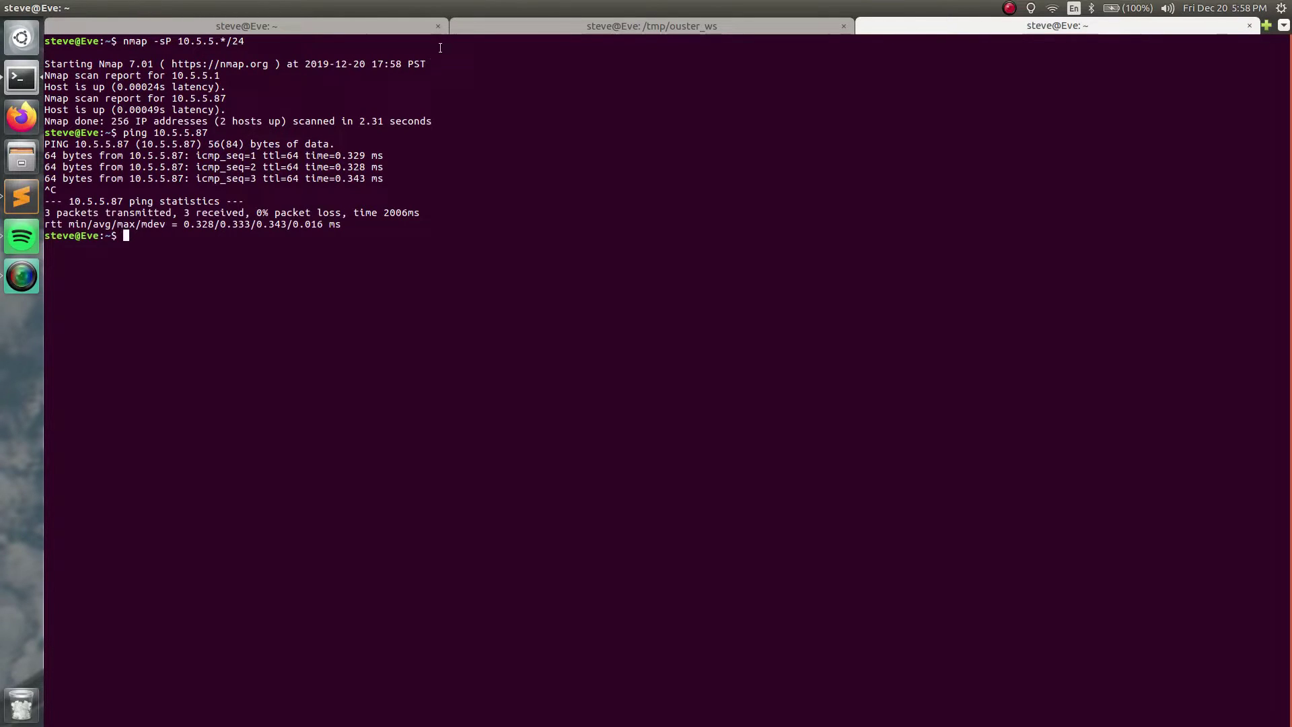
key("ctrl+d")
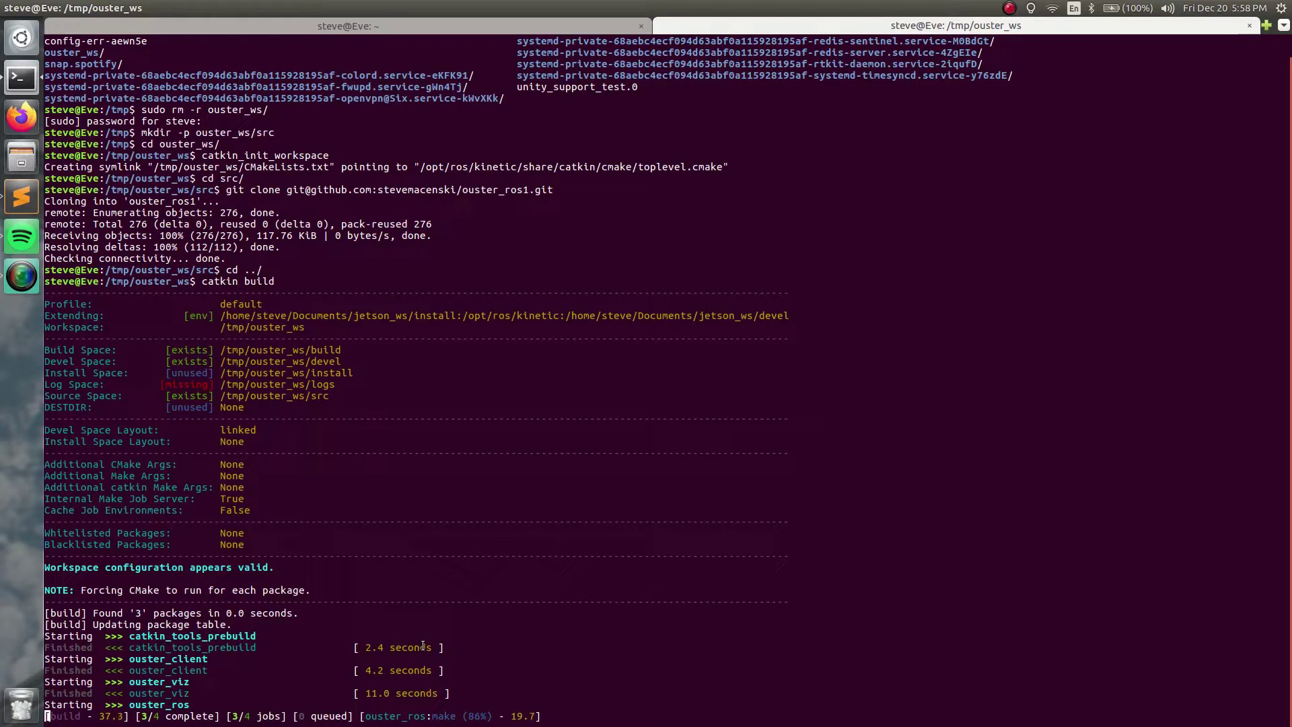
Review the completed build with all 4 packages succeeded, highlighting ouster_client
double_click(176, 660)
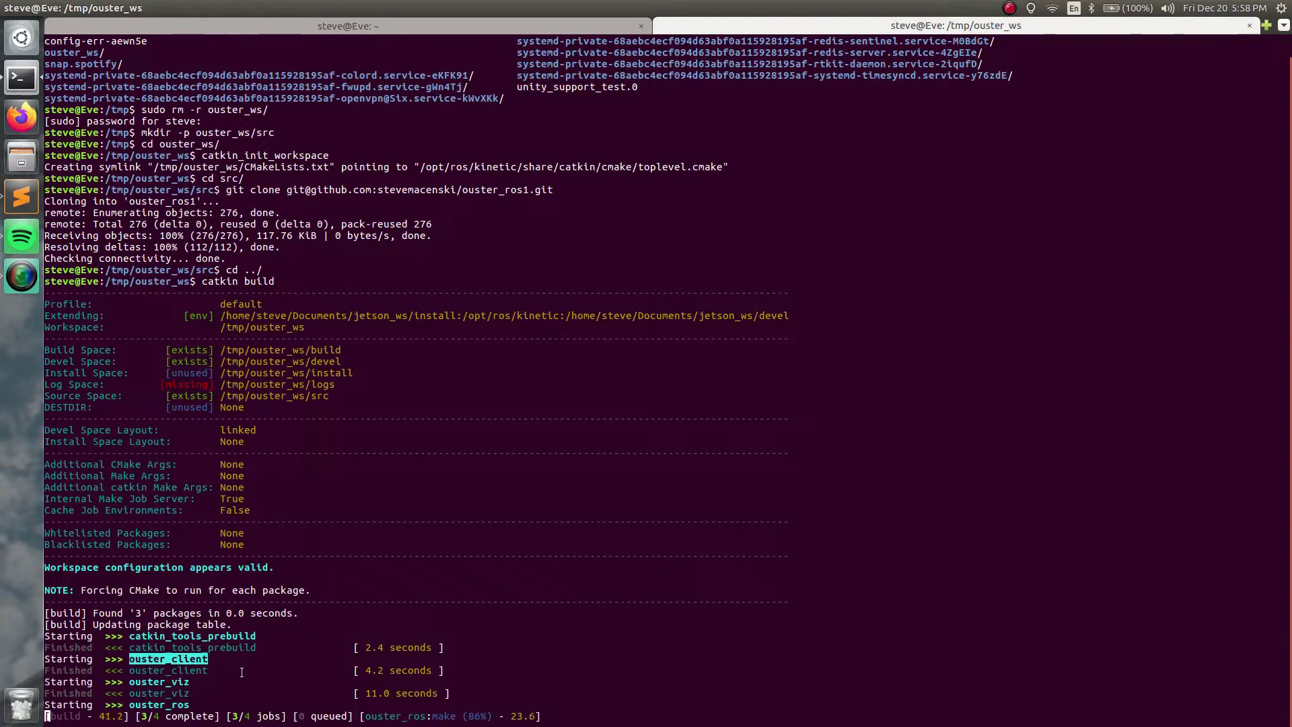
left_click(189, 681)
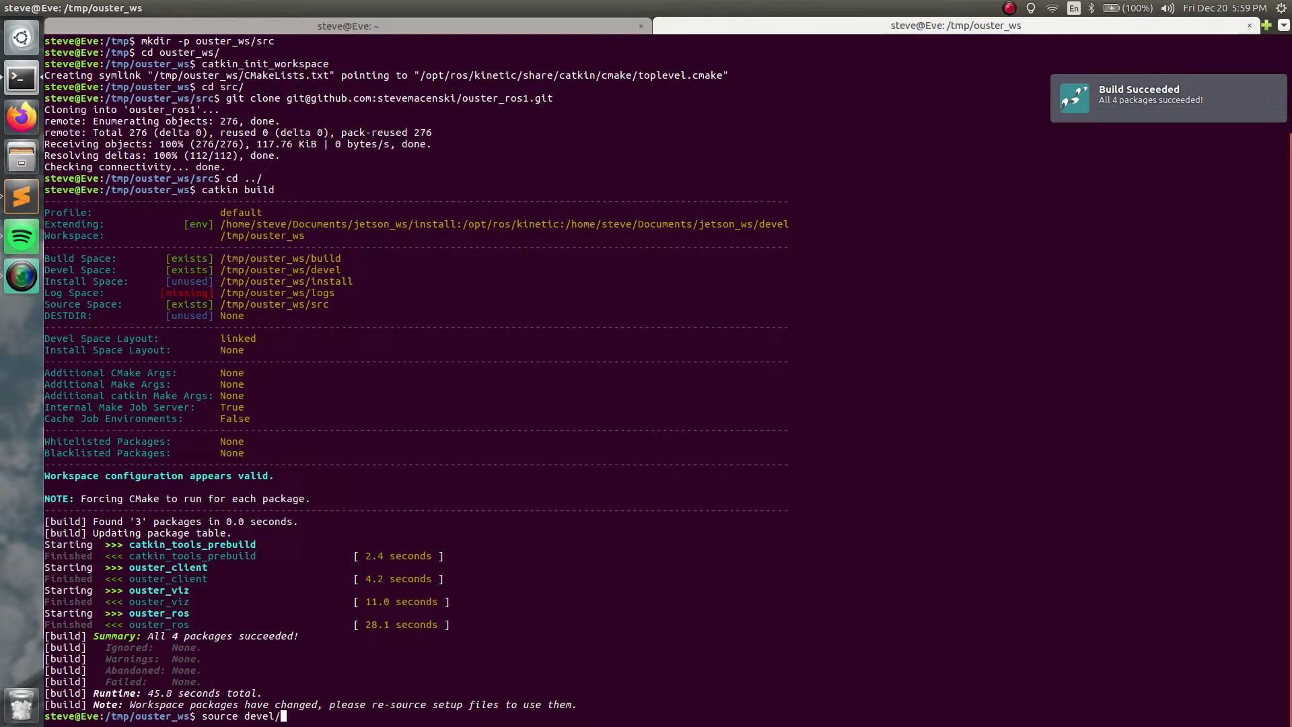
Source devel/setup.bash and run roslaunch ouster_ros os1.launch
type("ash")
key("Return")
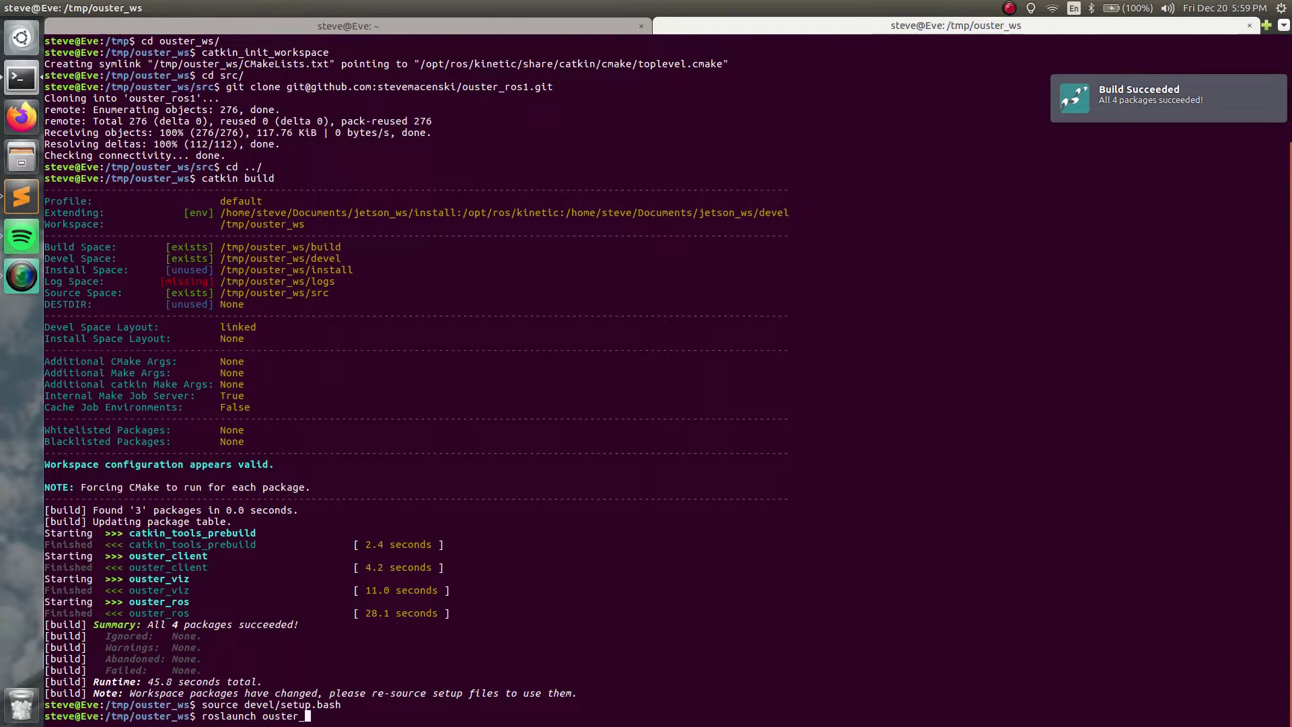
type("roslaunch ouster_ros os1.launch")
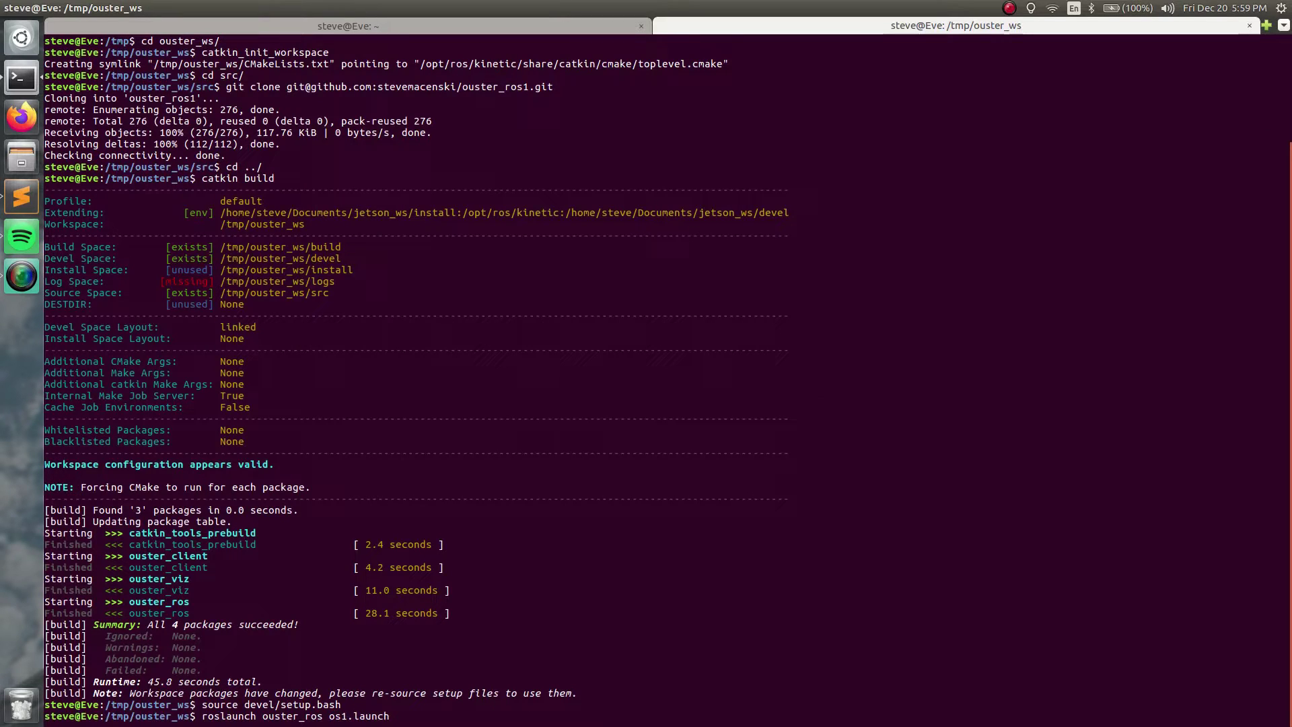
key("Return")
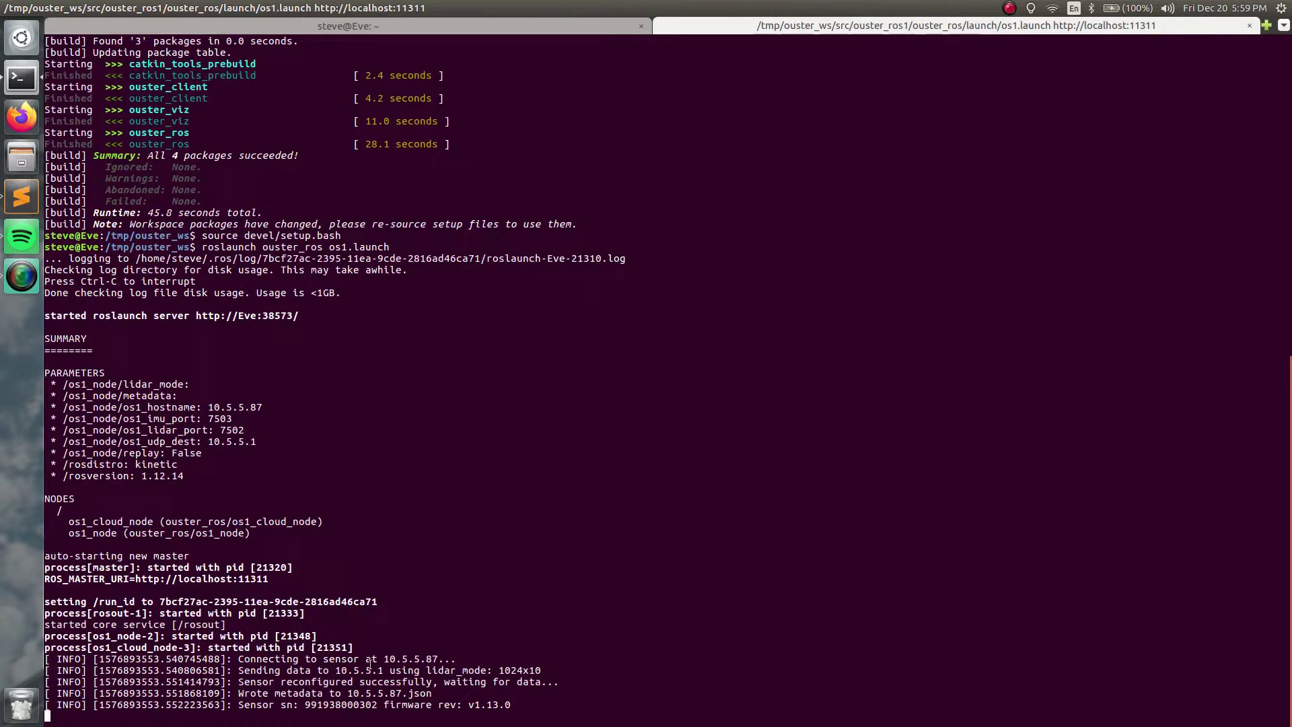
Check the sensor connection, serial and firmware v1.13.0 output, then start rviz in a new tab
left_click_drag(386, 668, 436, 660)
left_click(501, 669)
double_click(338, 704)
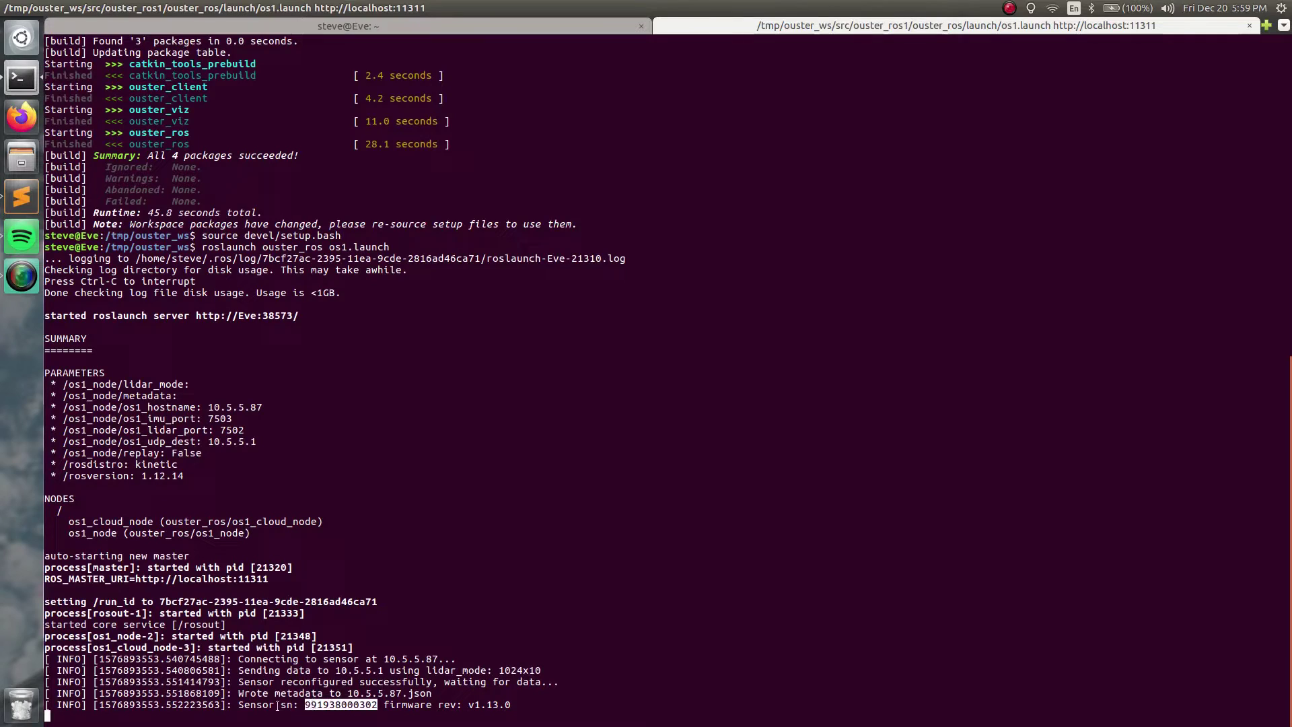
left_click_drag(276, 705, 347, 704)
left_click(347, 705)
left_click_drag(475, 704, 1278, 706)
left_click(475, 704)
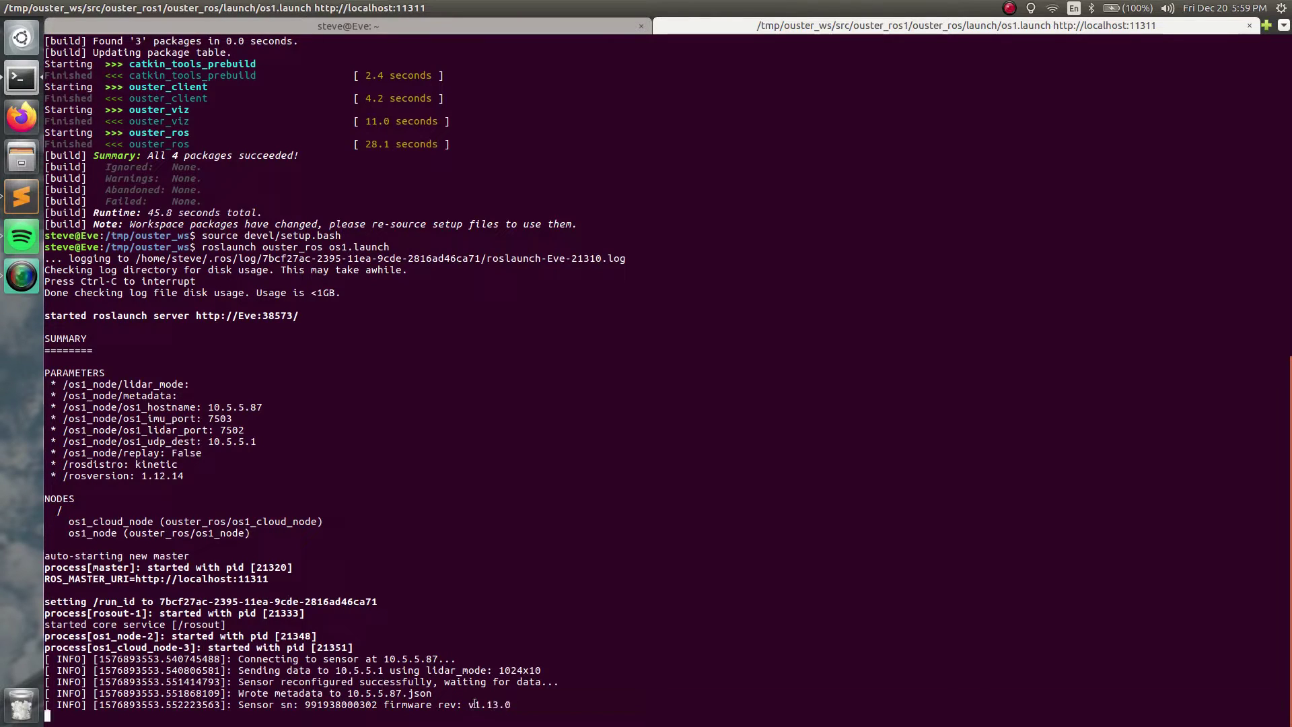
key("ctrl+shift+t")
type("r")
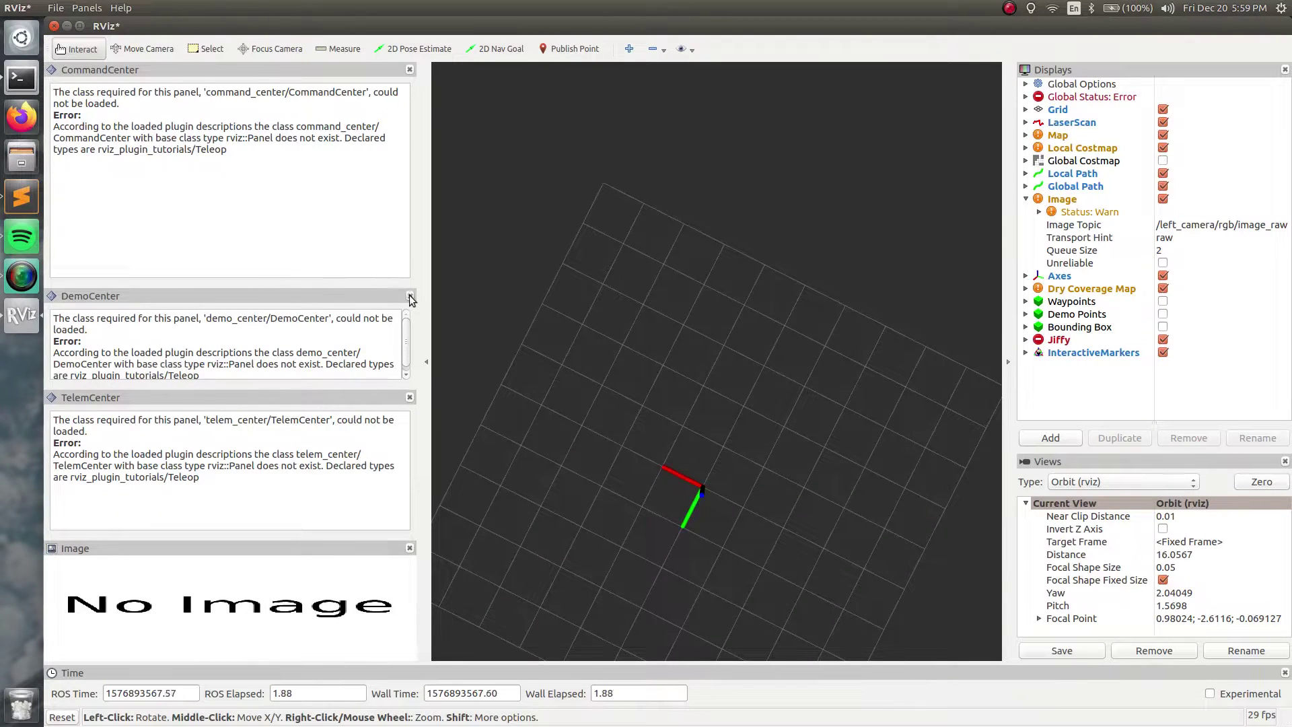
Close the DemoCenter and TelemCenter error panels and add a PointCloud2 display for /os1_cloud_node/points
left_click(410, 296)
left_click(410, 328)
left_click(1076, 437)
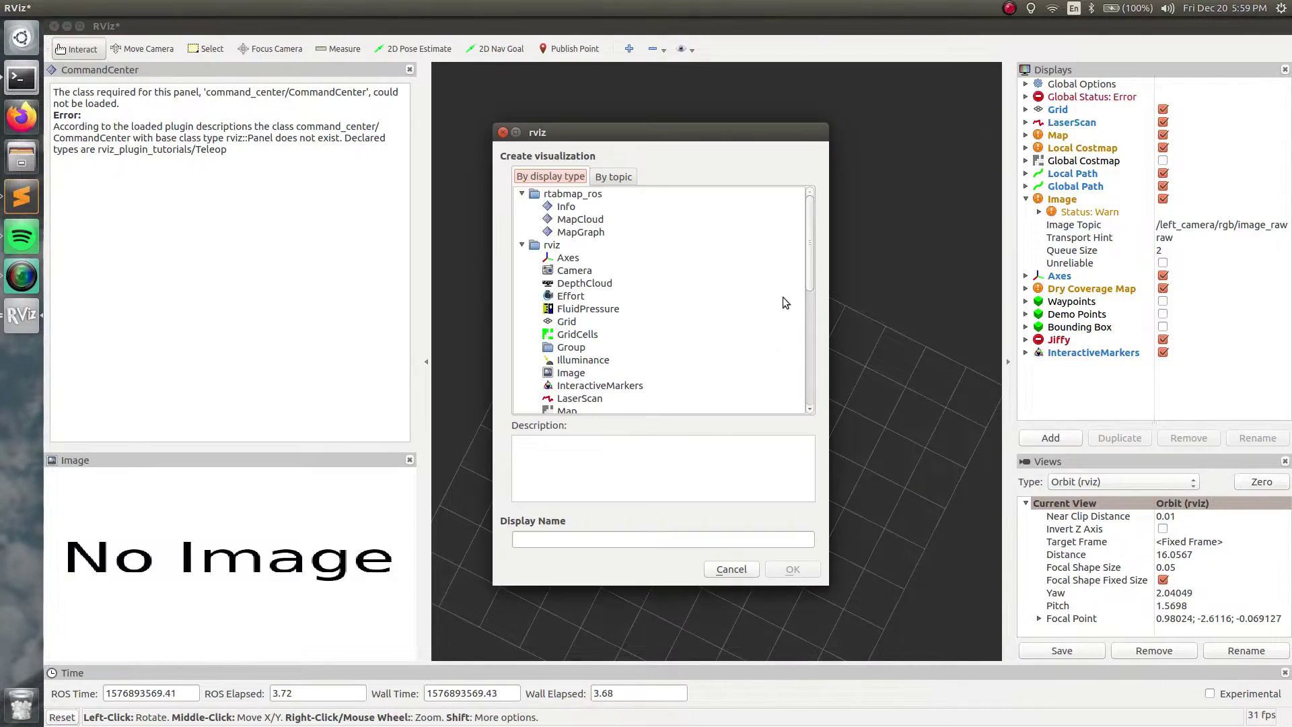
left_click(628, 183)
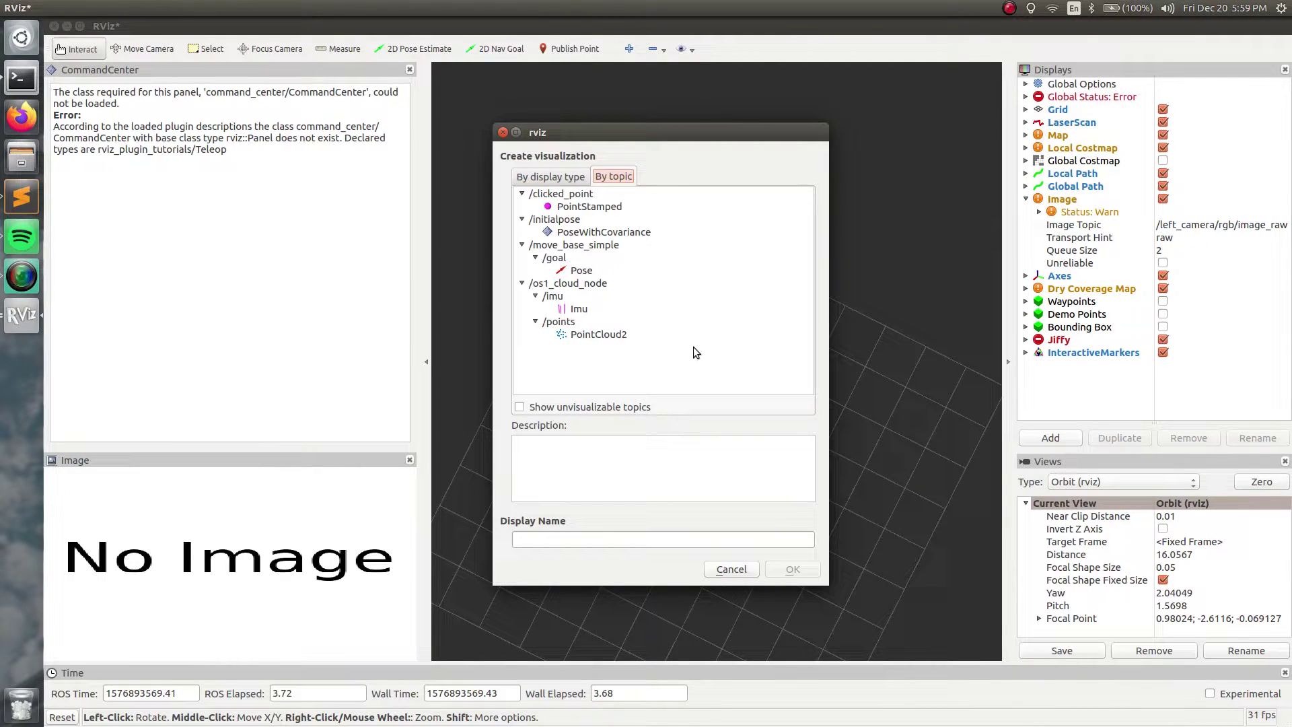
left_click(594, 336)
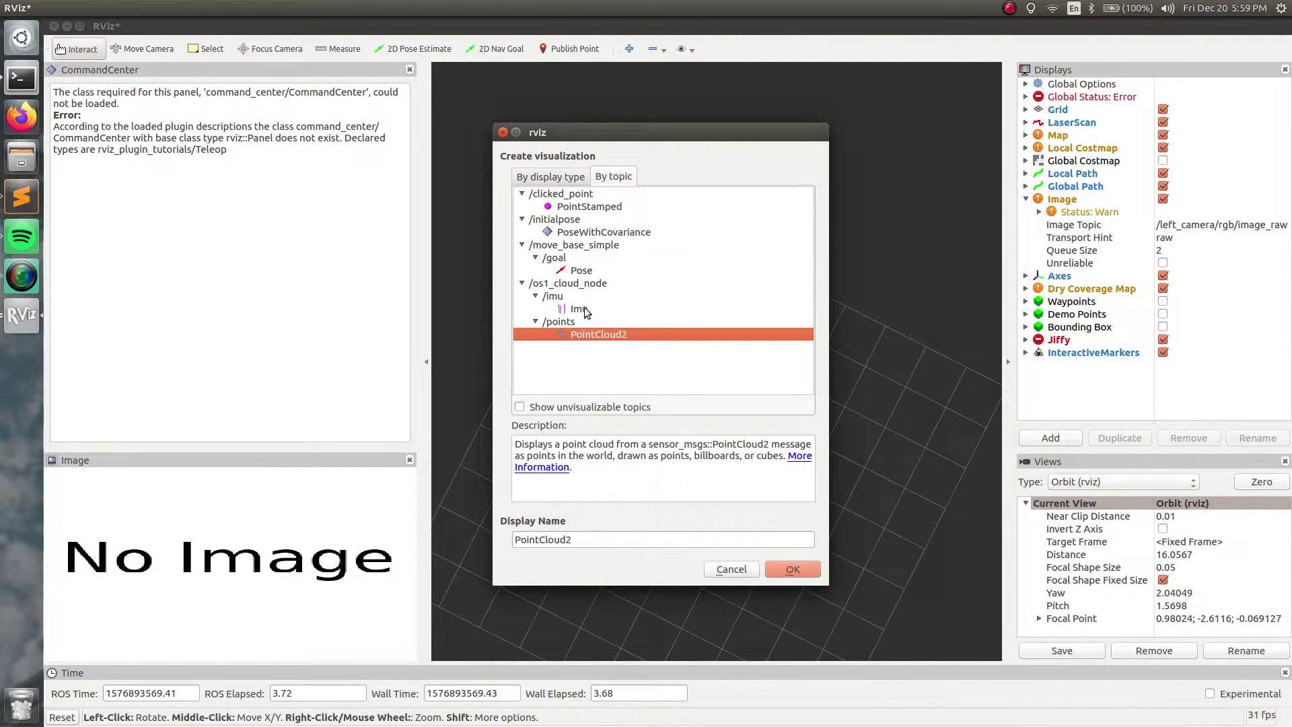
left_click(584, 299)
left_click(585, 309)
left_click(588, 331)
left_click(793, 572)
Add an Imu display for the OS1 IMU topic
left_click(1052, 440)
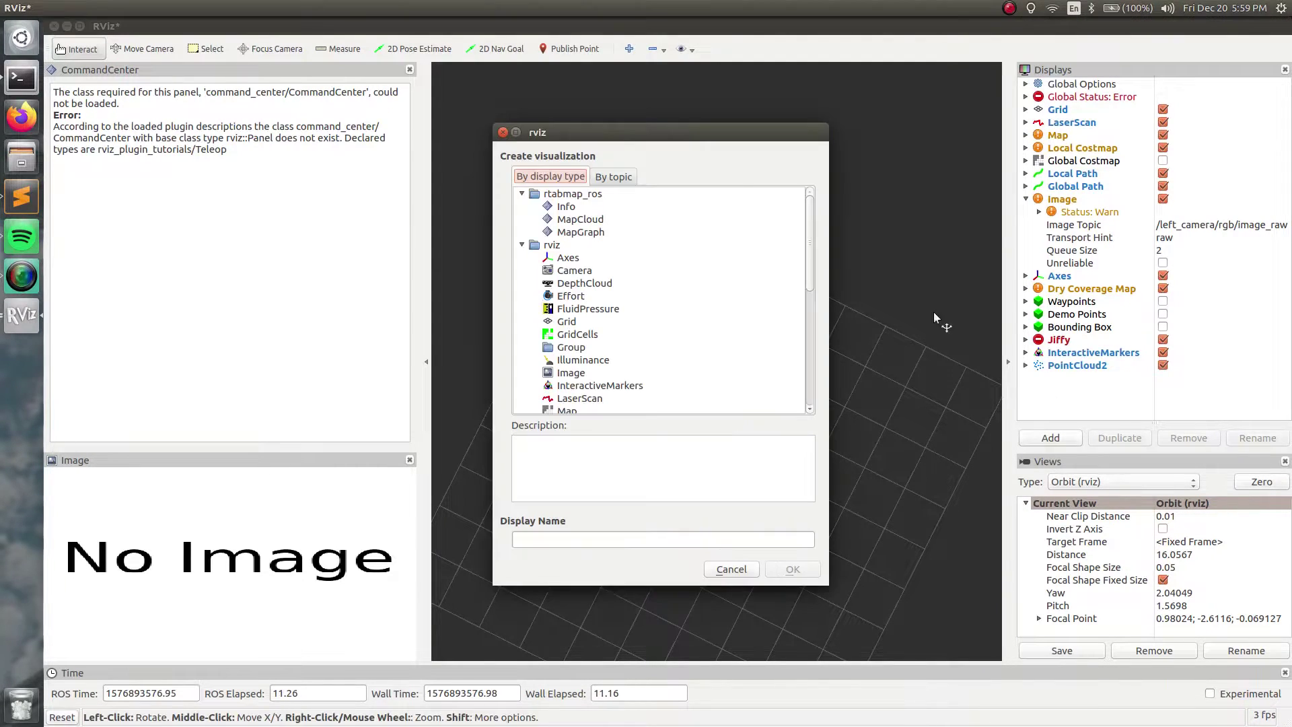
left_click(628, 178)
left_click(580, 309)
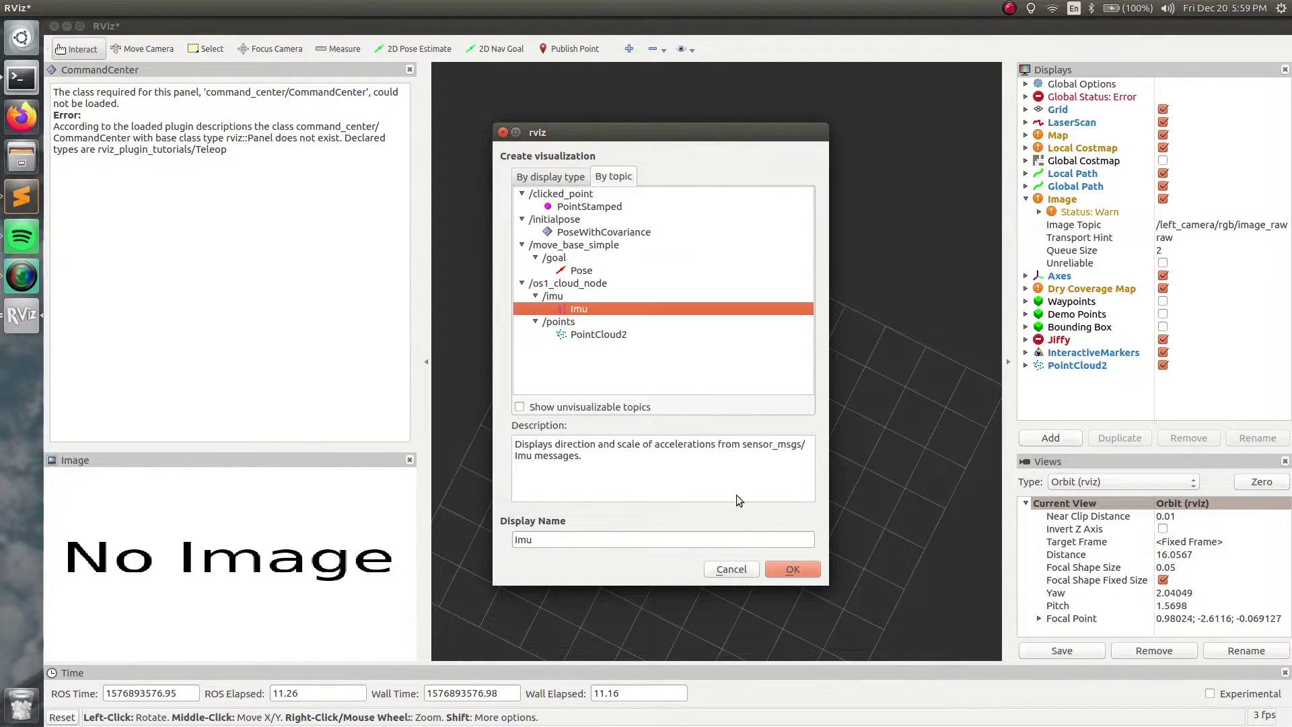
left_click(792, 571)
Set the Global Options Fixed Frame to os1_sensor
double_click(1082, 84)
scroll(1212, 202, "up", 1)
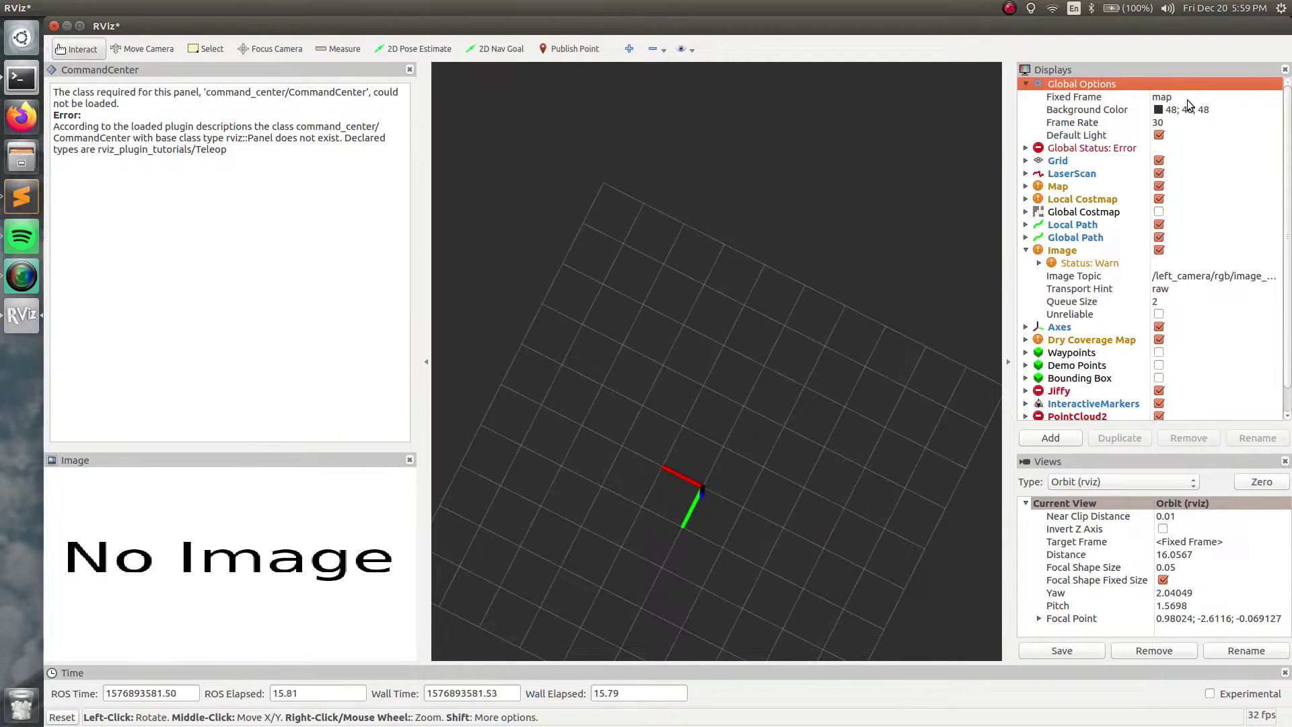
left_click(1248, 98)
left_click(1274, 98)
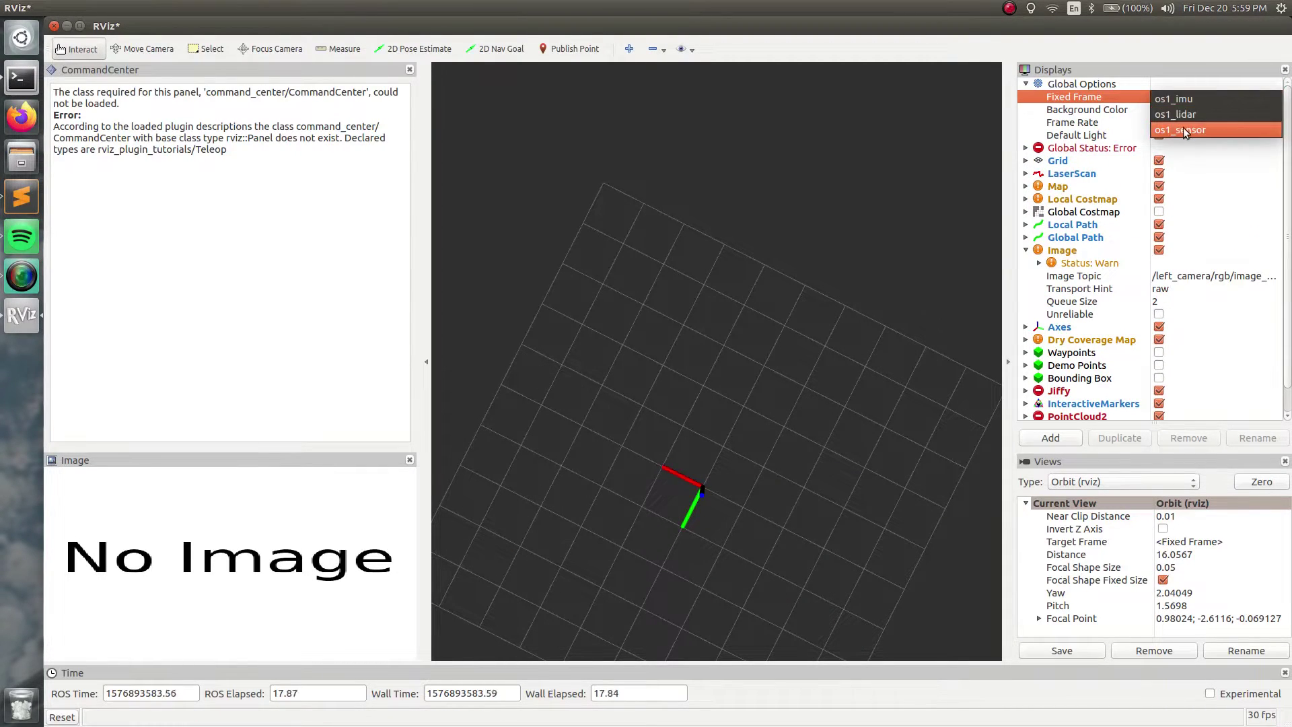
left_click(1191, 128)
Orbit and zoom the 3D view to inspect the room point cloud and IMU arrow
left_click_drag(859, 525, 790, 453)
scroll(794, 455, "down", 8)
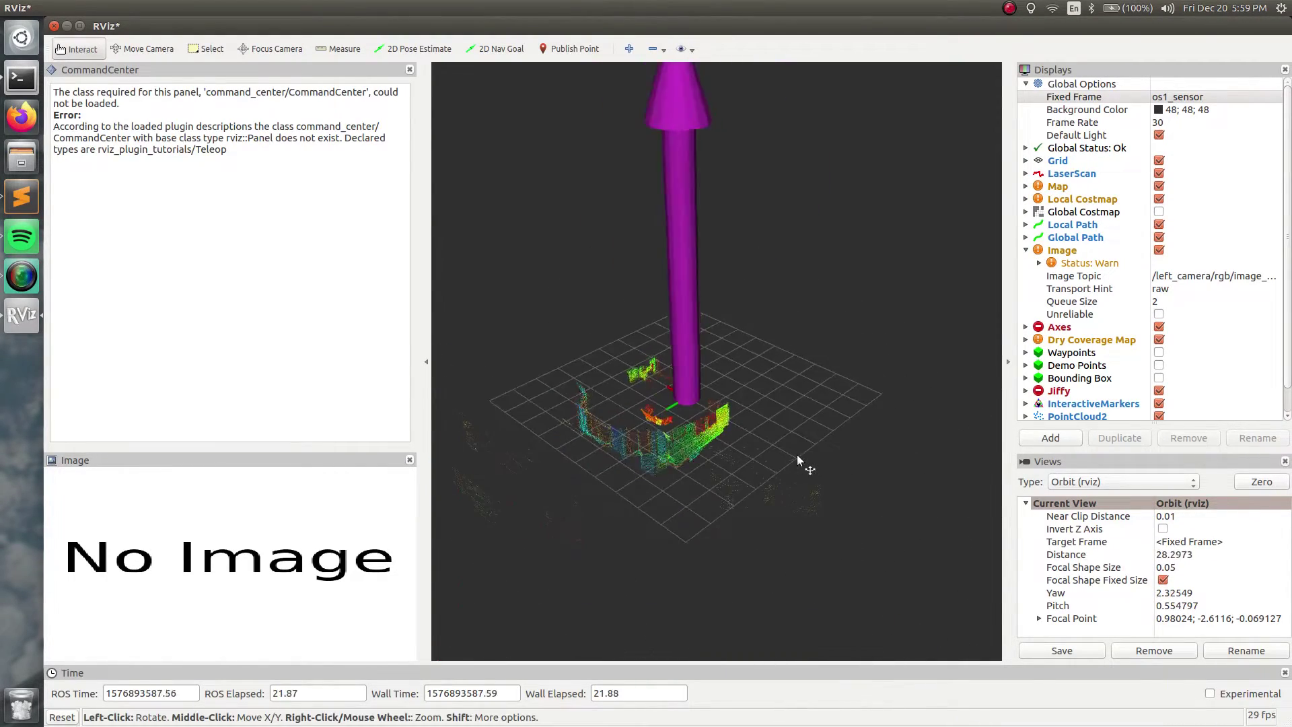
left_click_drag(765, 402, 694, 389)
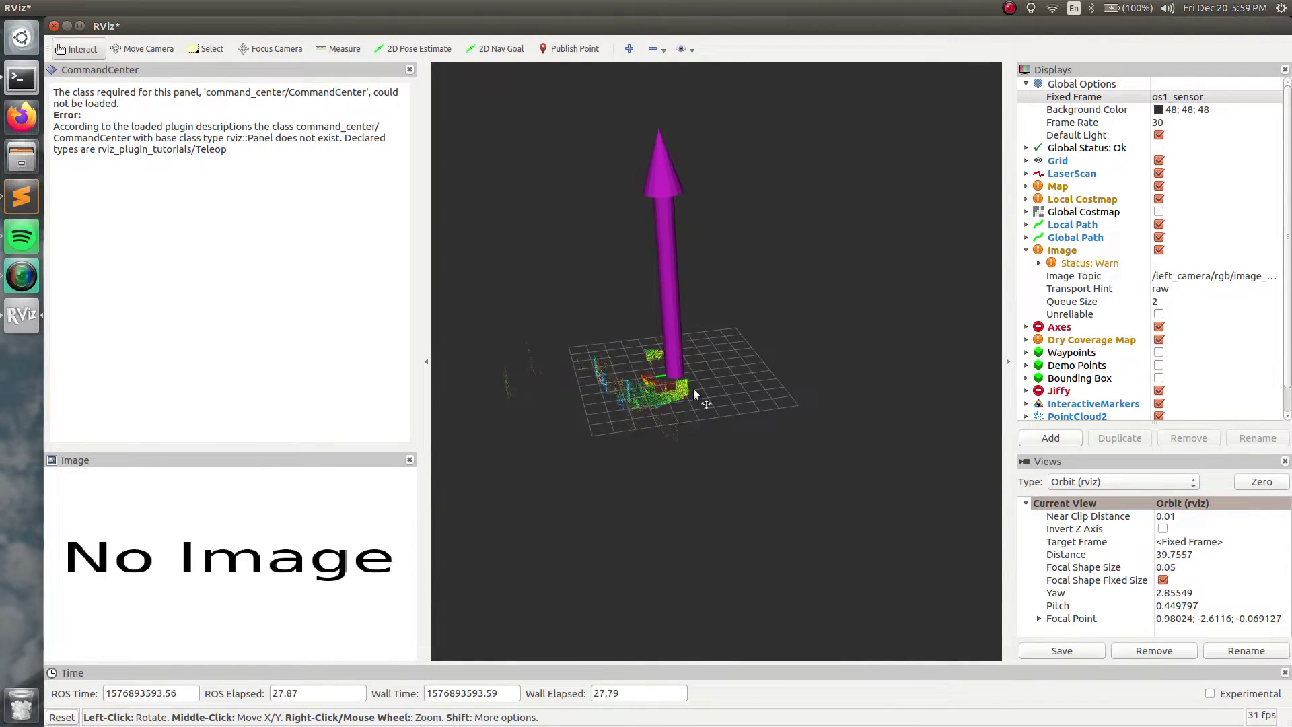
scroll(673, 394, "up", 7)
left_click_drag(672, 390, 776, 289)
scroll(775, 288, "up", 4)
left_click_drag(805, 337, 772, 382)
scroll(693, 545, "down", 10)
scroll(493, 586, "up", 5)
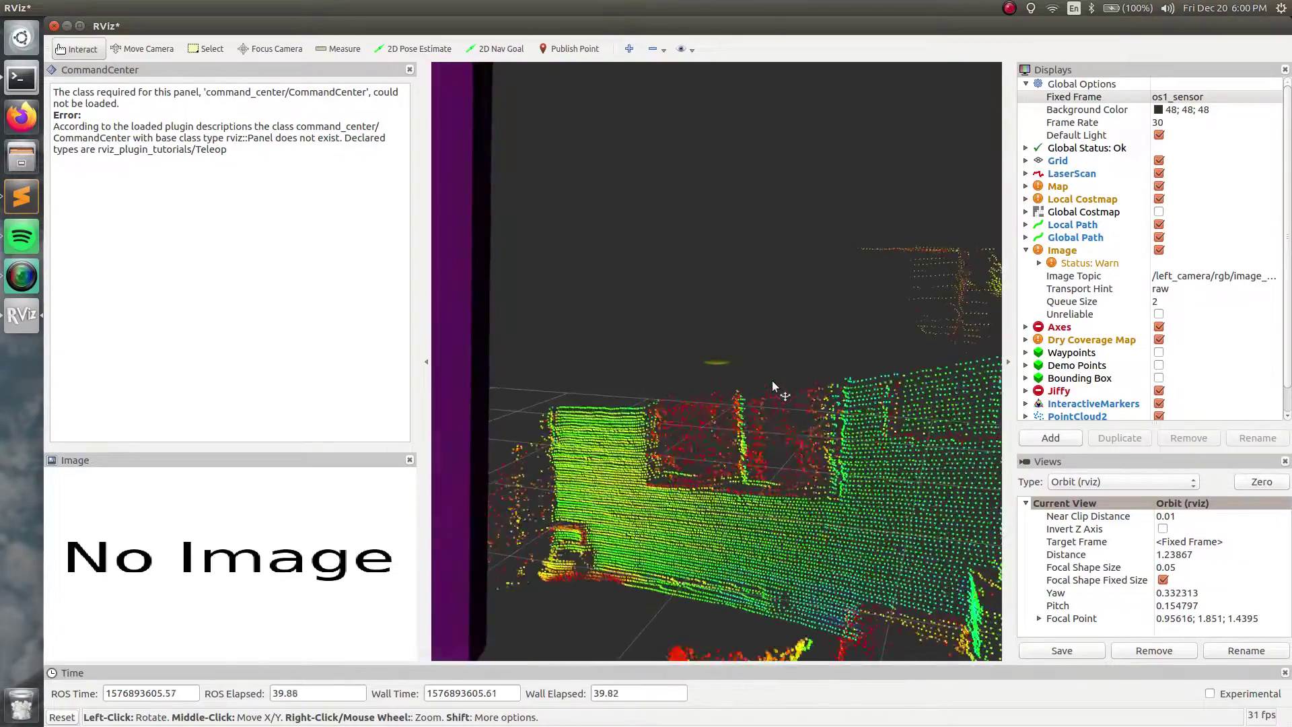
scroll(771, 397, "up", 2)
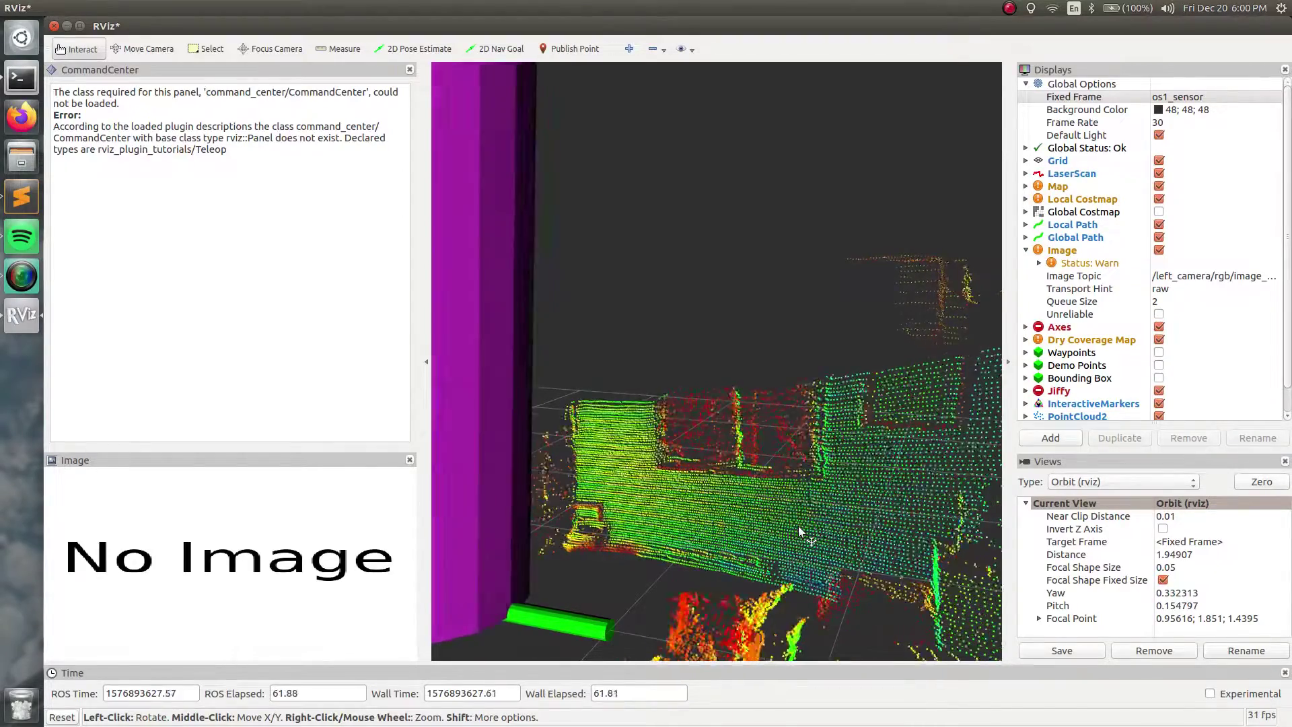
scroll(645, 560, "down", 10)
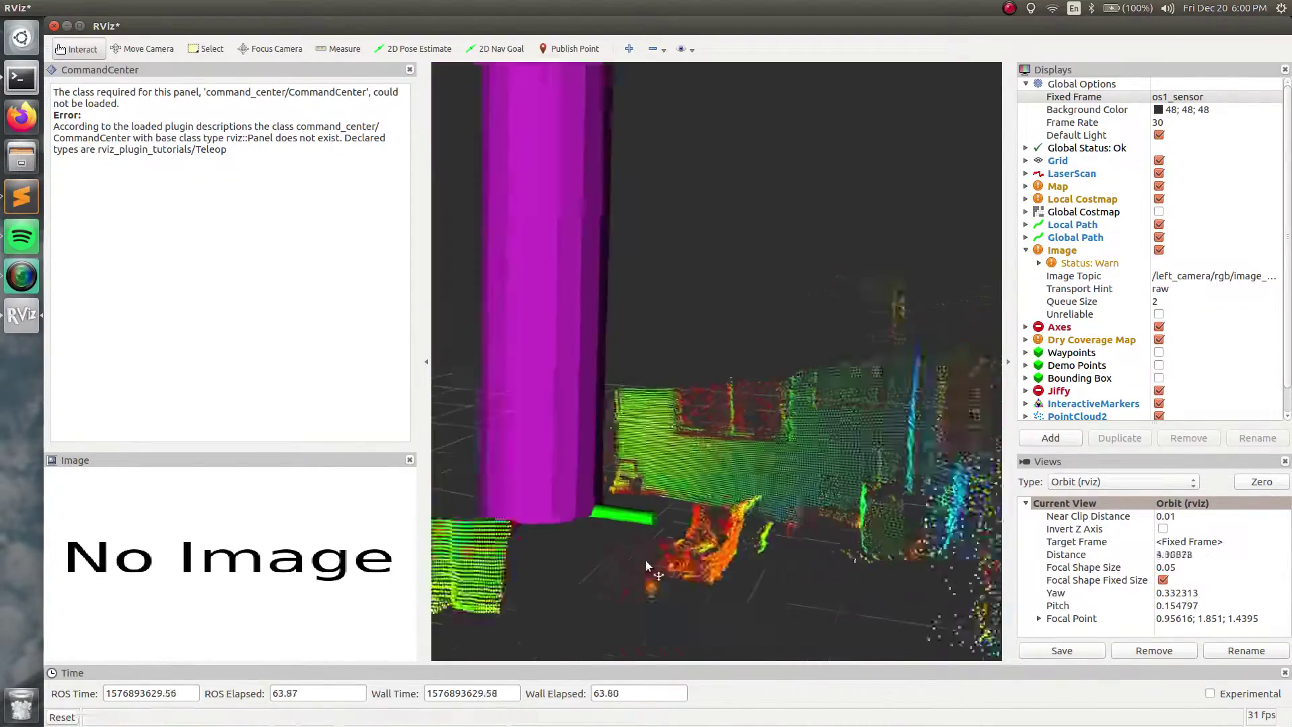
left_click_drag(645, 559, 436, 487)
scroll(680, 569, "up", 10)
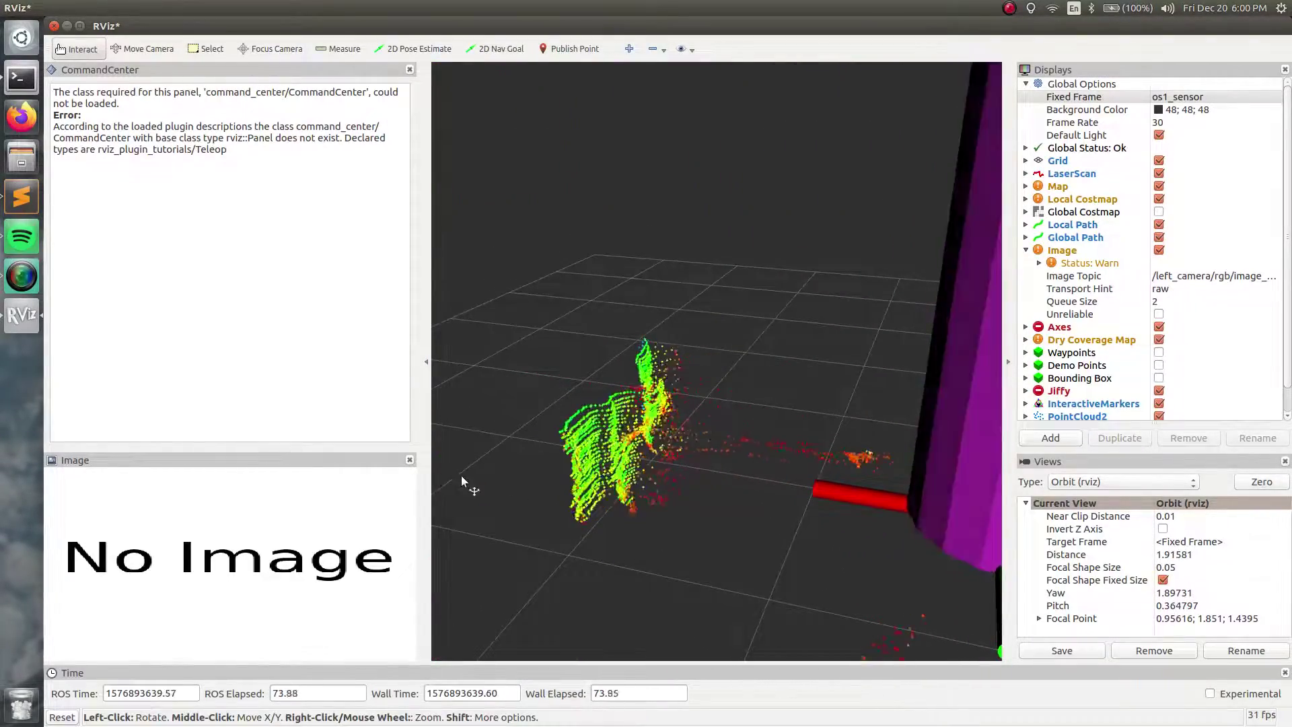